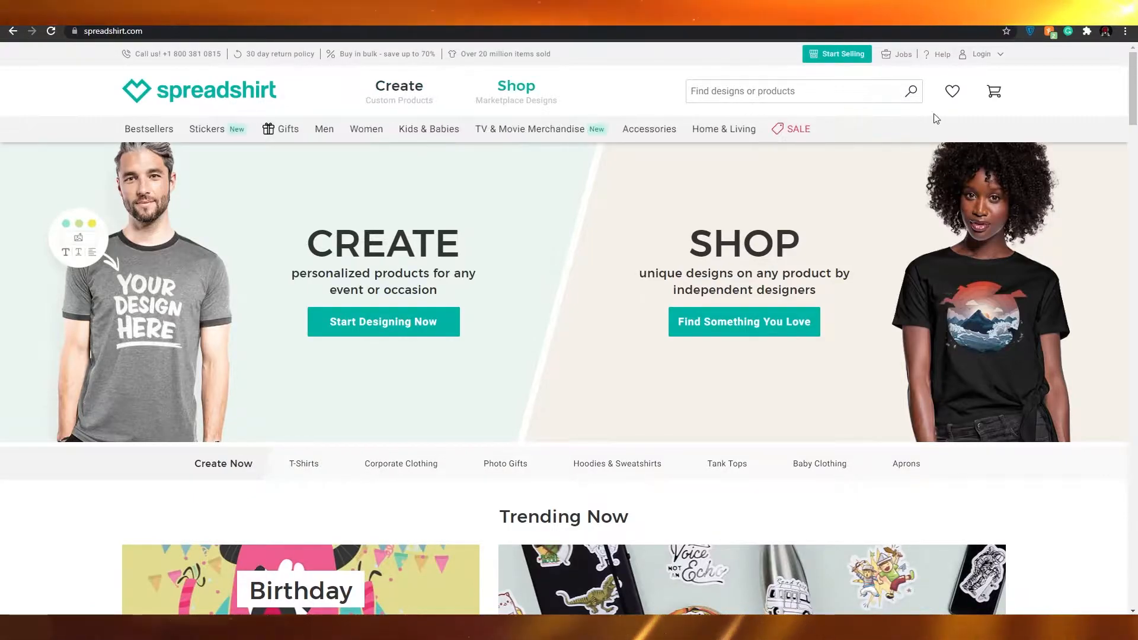
Open the Start Selling page from the Spreadshirt homepage.
{"action": "scroll", "coordinate": [110, 483], "scroll_direction": "down", "scroll_amount": 9}
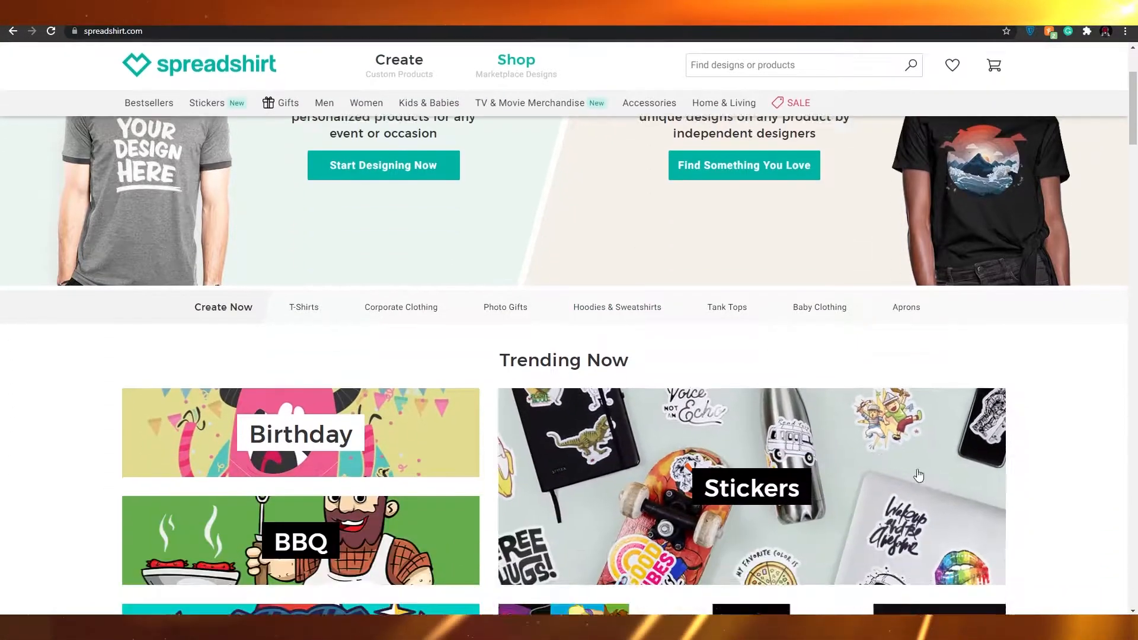
{"action": "scroll", "coordinate": [1137, 493], "scroll_direction": "up", "scroll_amount": 6}
{"action": "scroll", "coordinate": [1137, 494], "scroll_direction": "up", "scroll_amount": 3}
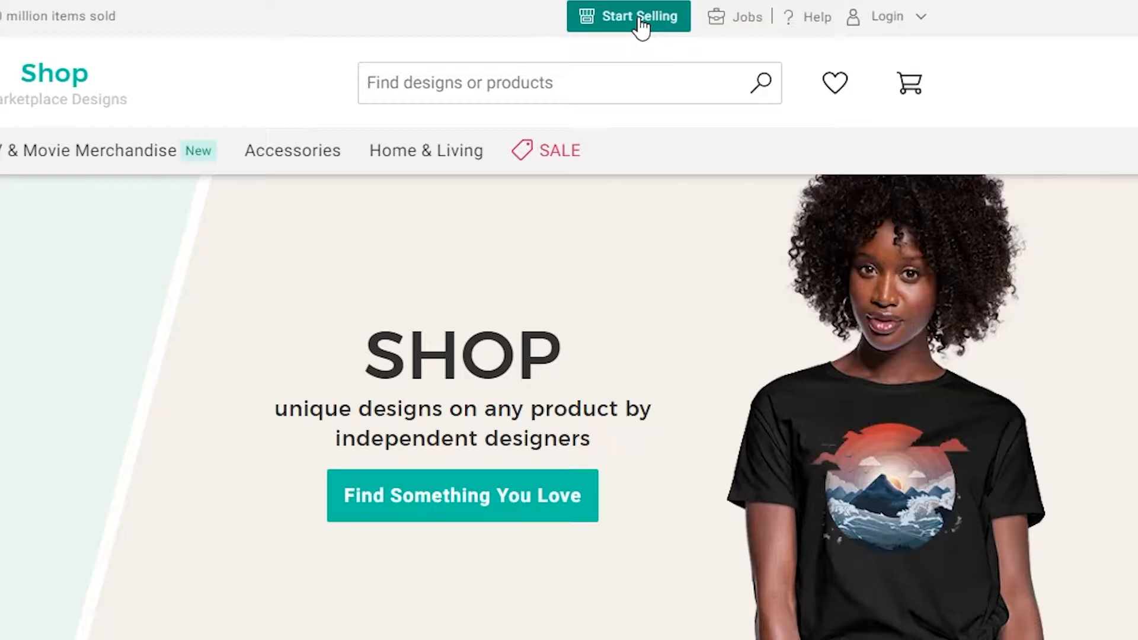
{"action": "left_click", "coordinate": [640, 23]}
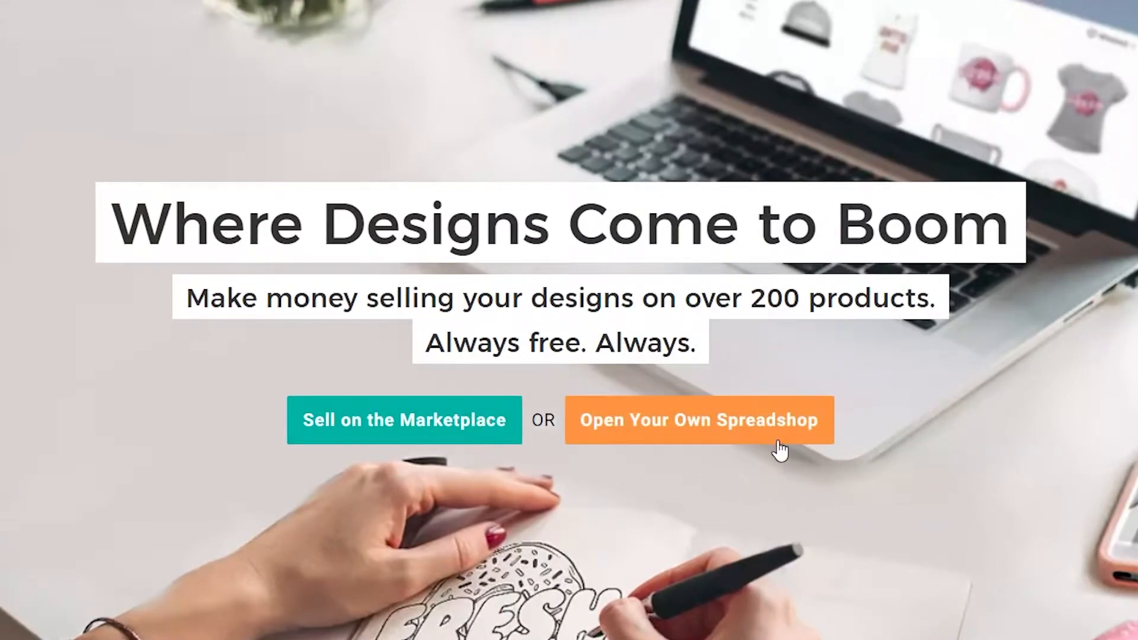
Compare the listed benefits of selling on the Marketplace with those of opening your own Spreadshop.
{"action": "scroll", "coordinate": [778, 449], "scroll_direction": "down", "scroll_amount": 15}
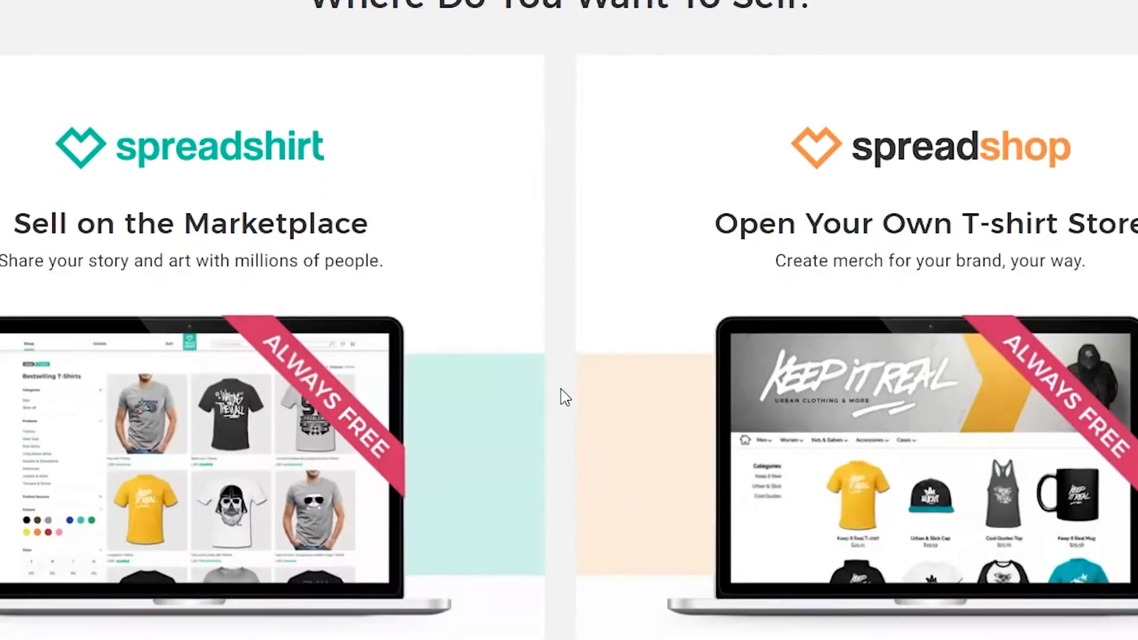
{"action": "scroll", "coordinate": [609, 376], "scroll_direction": "down", "scroll_amount": 2}
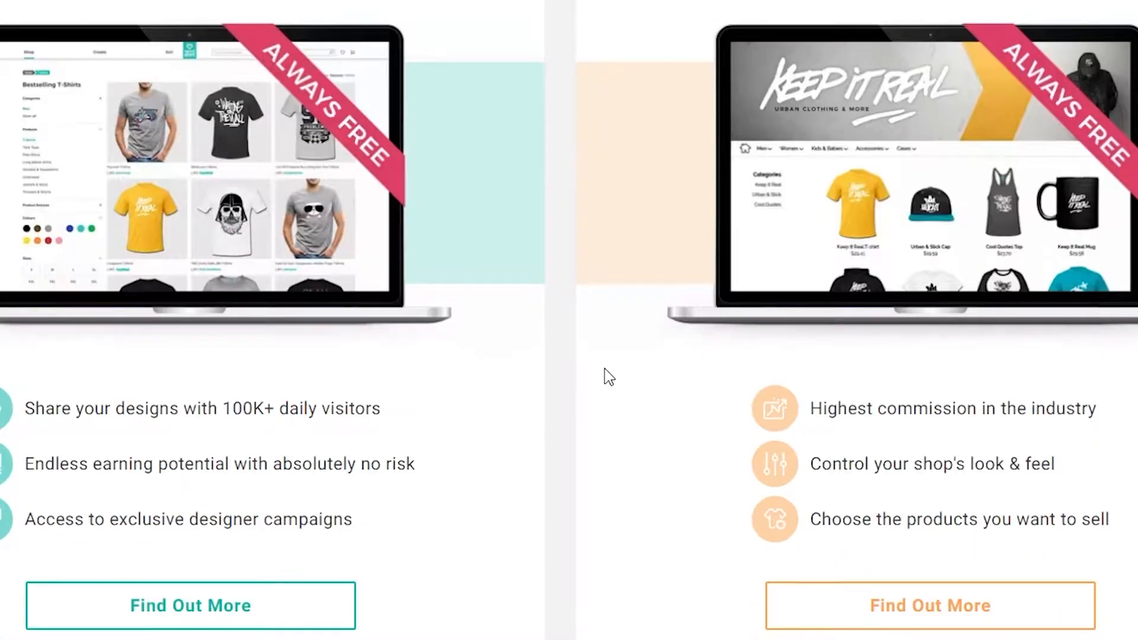
{"action": "left_click_drag", "start_coordinate": [813, 396], "coordinate": [959, 415]}
{"action": "left_click", "coordinate": [1042, 431]}
{"action": "left_click_drag", "start_coordinate": [836, 465], "coordinate": [1020, 460]}
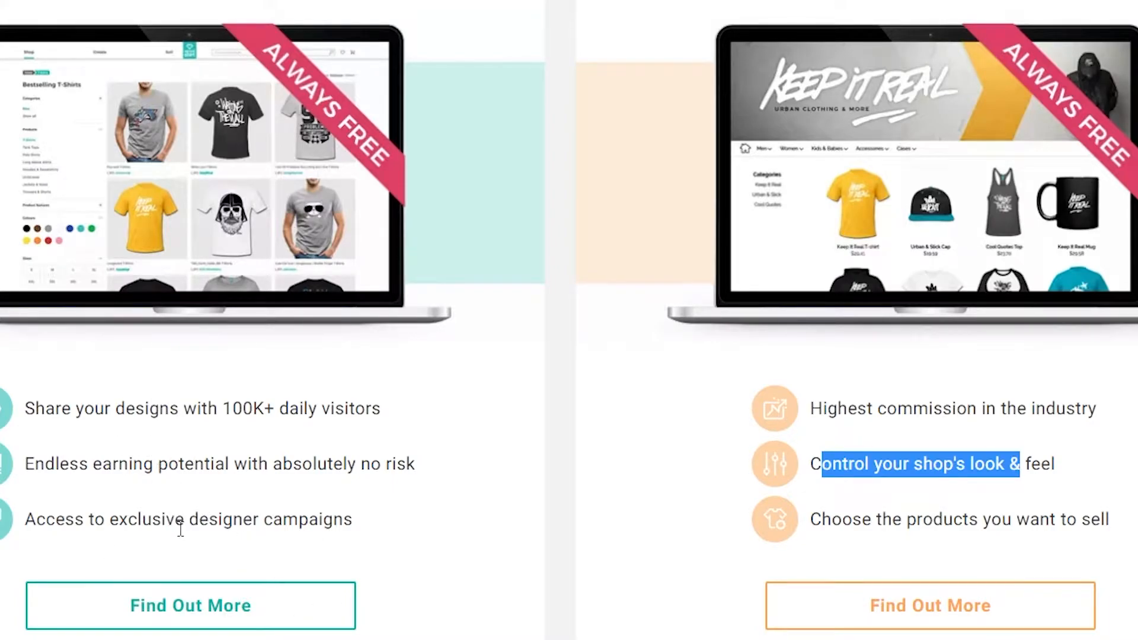
{"action": "left_click", "coordinate": [32, 526]}
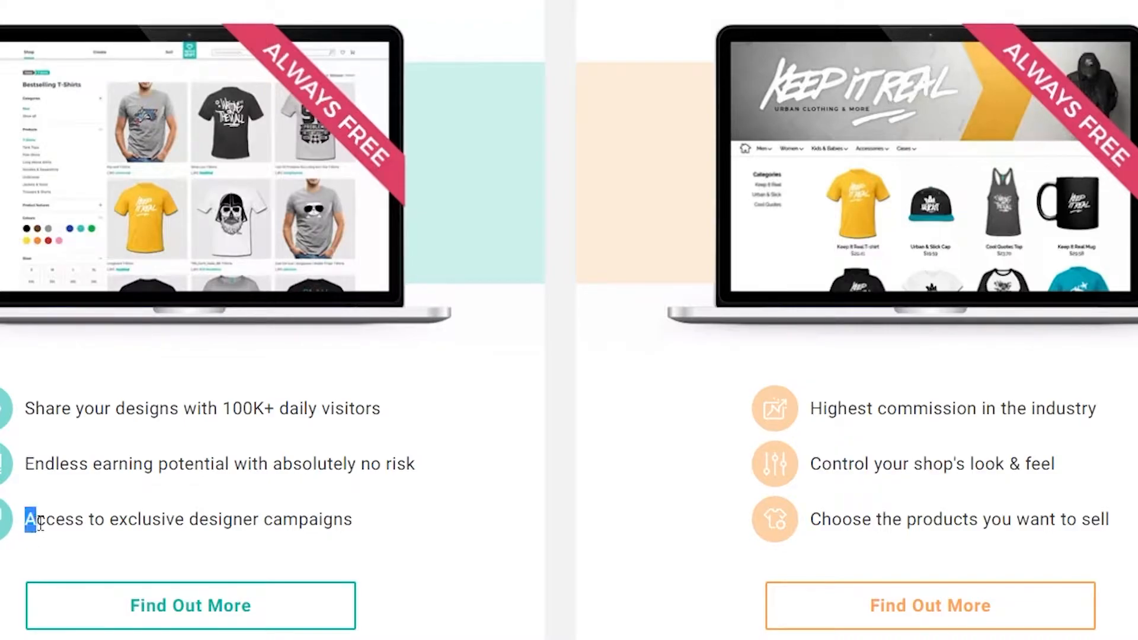
{"action": "left_click_drag", "start_coordinate": [84, 519], "coordinate": [306, 513]}
{"action": "left_click_drag", "start_coordinate": [27, 465], "coordinate": [416, 466]}
{"action": "left_click", "coordinate": [157, 494]}
{"action": "scroll", "coordinate": [767, 526], "scroll_direction": "down", "scroll_amount": 1}
{"action": "scroll", "coordinate": [757, 521], "scroll_direction": "up", "scroll_amount": 3}
{"action": "scroll", "coordinate": [770, 533], "scroll_direction": "down", "scroll_amount": 4}
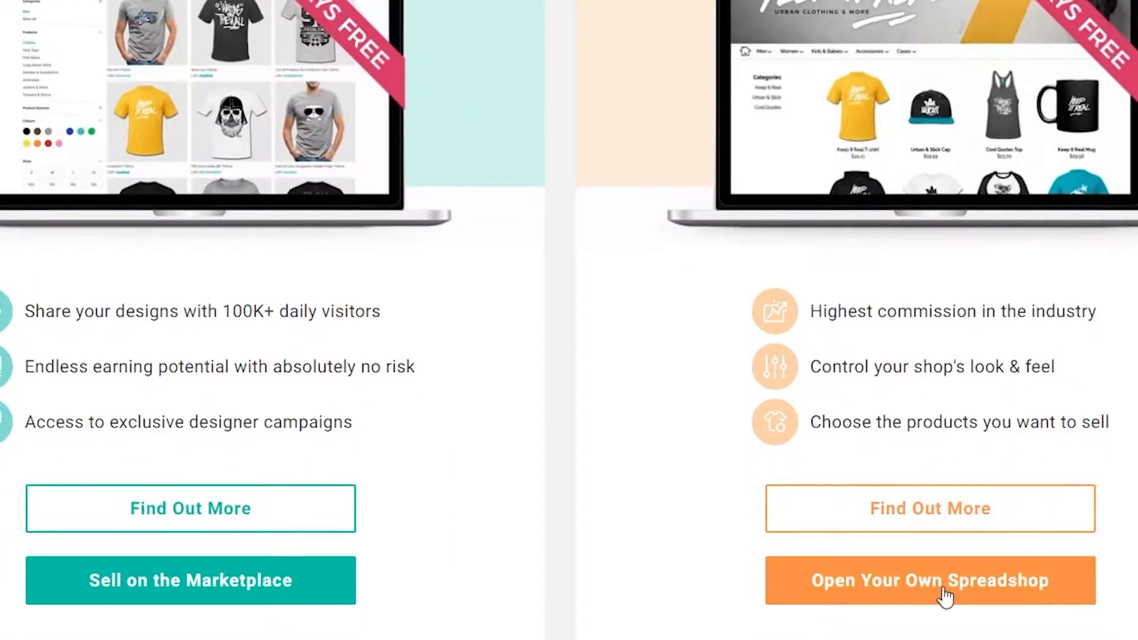
{"action": "scroll", "coordinate": [865, 486], "scroll_direction": "up", "scroll_amount": 3}
{"action": "scroll", "coordinate": [865, 498], "scroll_direction": "down", "scroll_amount": 3}
Register a Spreadshop named Hash Warehouse with the account e-mail and password, and open the Create products checklist item.
{"action": "left_click", "coordinate": [916, 592]}
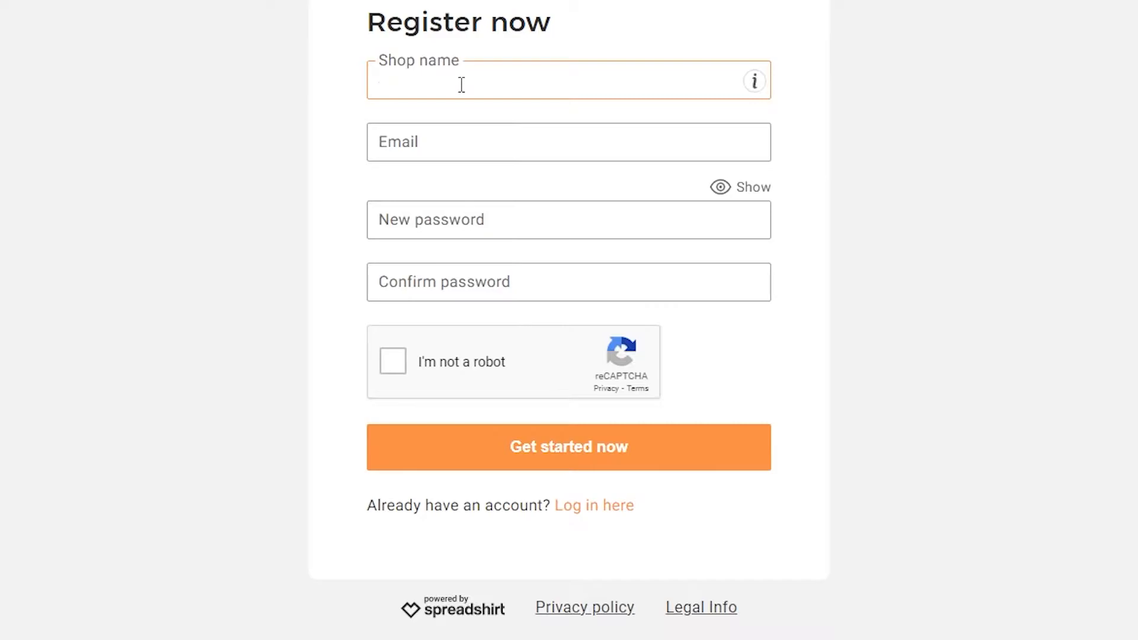
{"action": "type", "text": "Hash Warehouse"}
{"action": "left_click", "coordinate": [449, 156]}
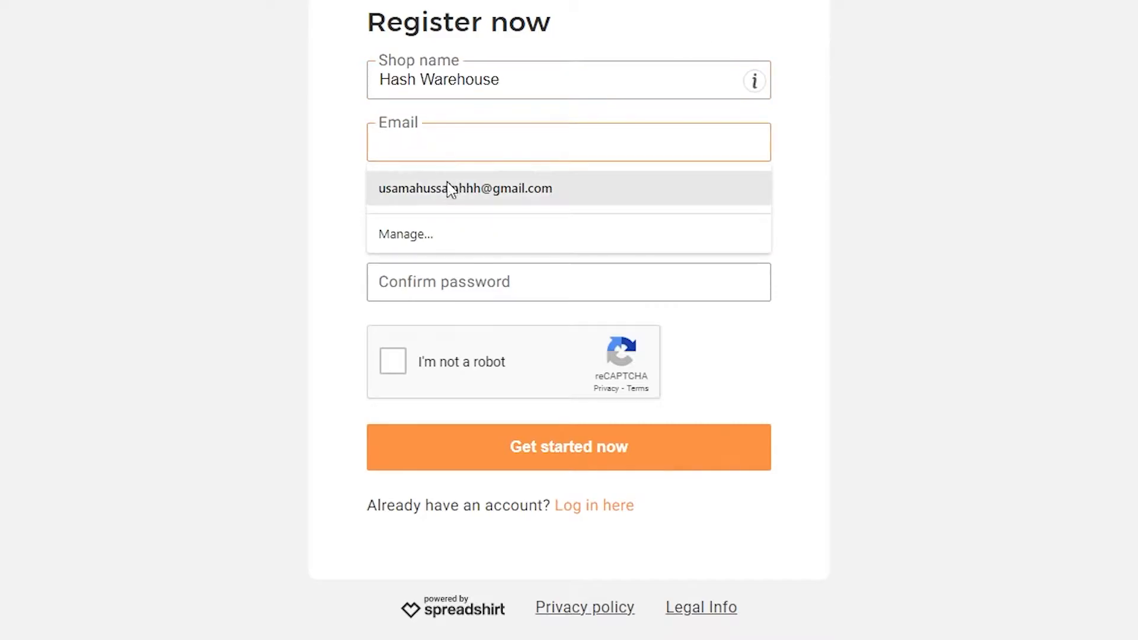
{"action": "left_click", "coordinate": [450, 188]}
{"action": "left_click", "coordinate": [444, 232]}
{"action": "left_click", "coordinate": [514, 258]}
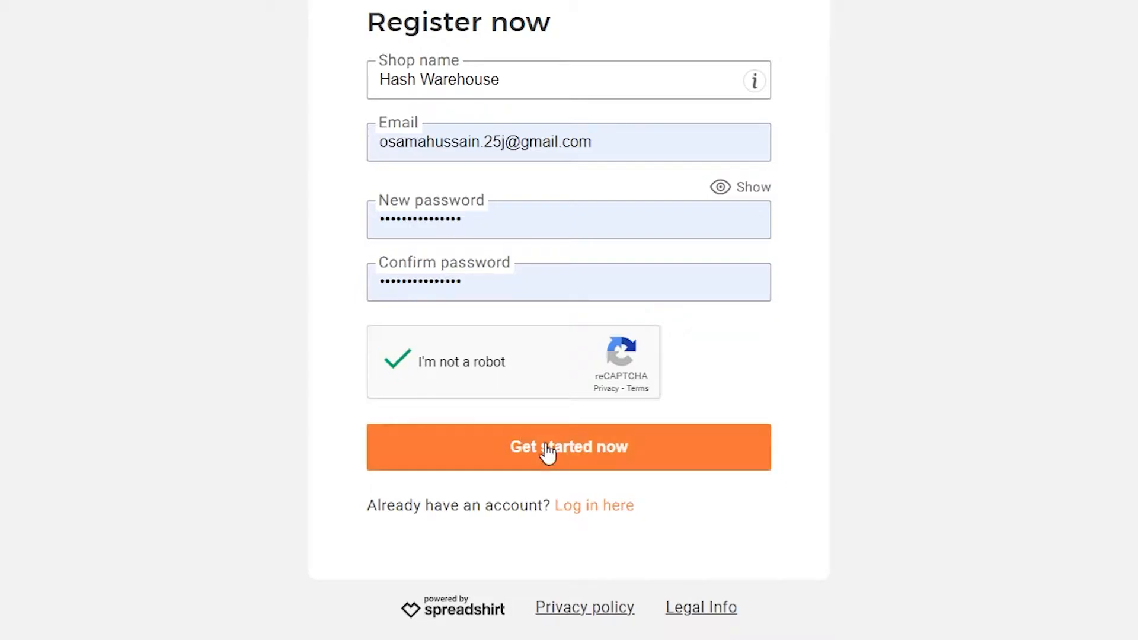
{"action": "left_click", "coordinate": [570, 463]}
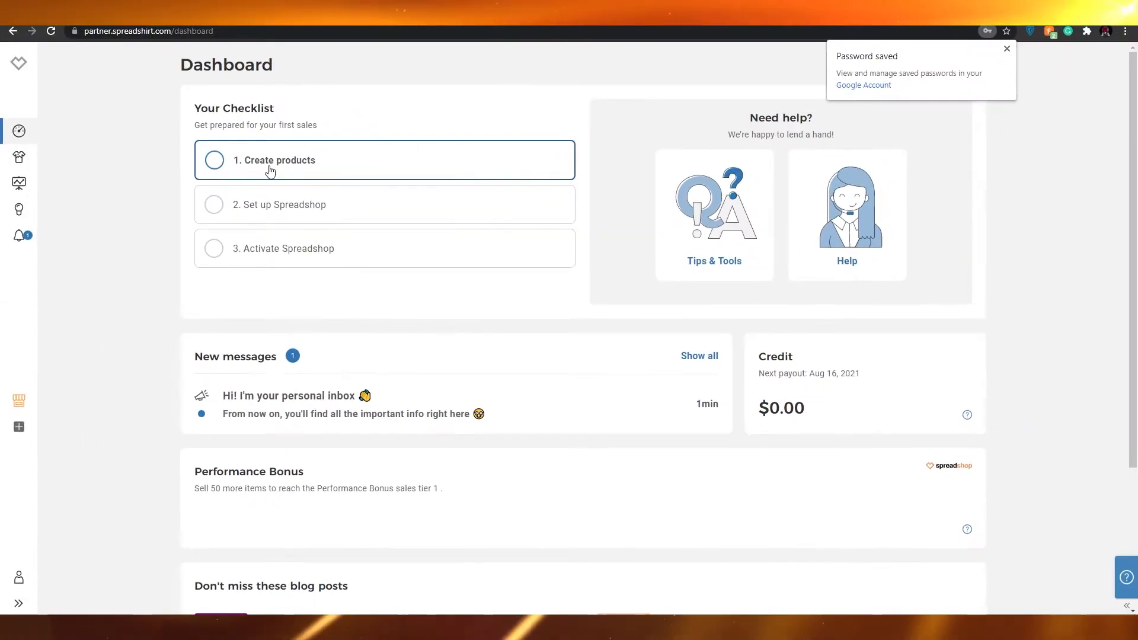
{"action": "left_click", "coordinate": [267, 171]}
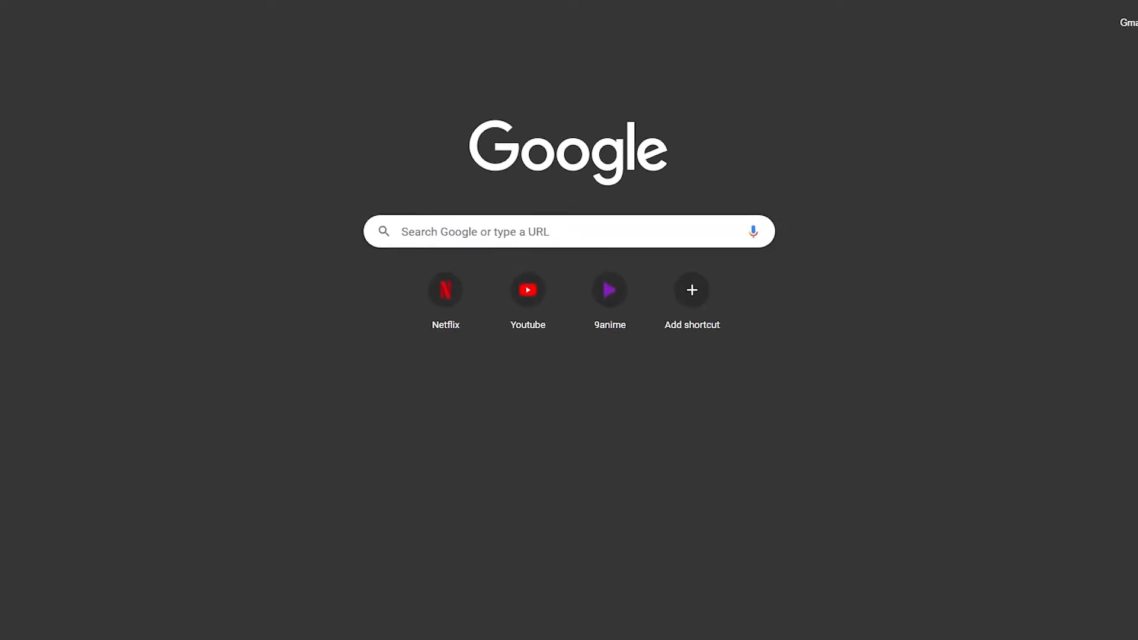
Go to the rawpixel website and open its Public Domain category.
{"action": "type", "text": "rawpixel"}
{"action": "key", "text": "Return"}
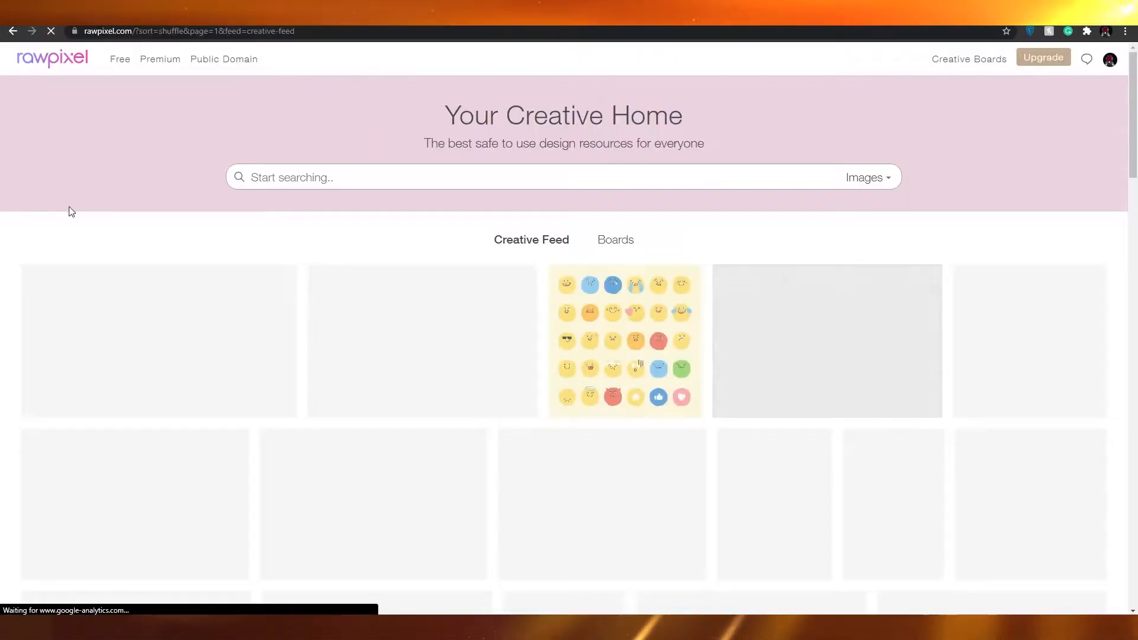
{"action": "scroll", "coordinate": [2, 216], "scroll_direction": "down", "scroll_amount": 2}
{"action": "scroll", "coordinate": [2, 215], "scroll_direction": "up", "scroll_amount": 2}
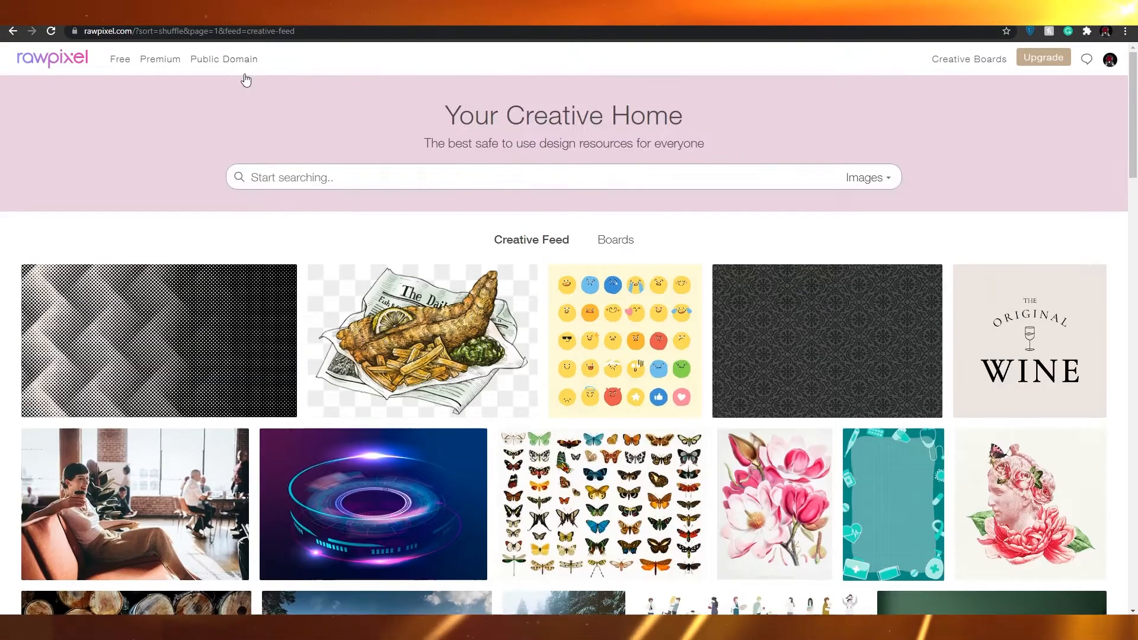
{"action": "left_click", "coordinate": [222, 62]}
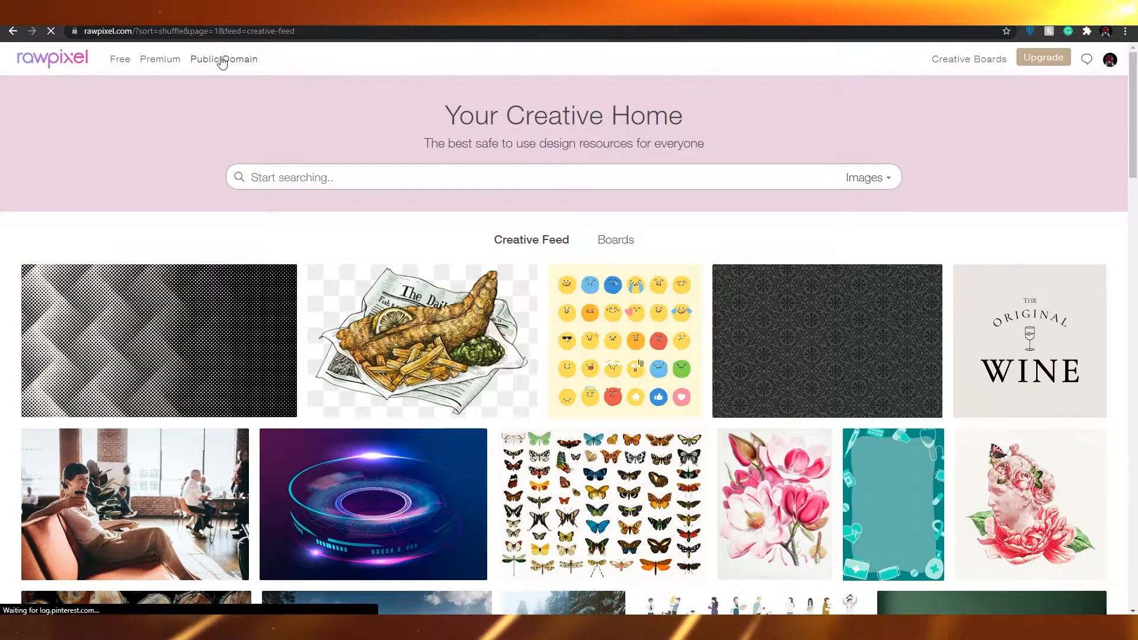
Browse the public domain boards, sort them by Popular, and open the Julie de Graag board.
{"action": "scroll", "coordinate": [3, 188], "scroll_direction": "down", "scroll_amount": 10}
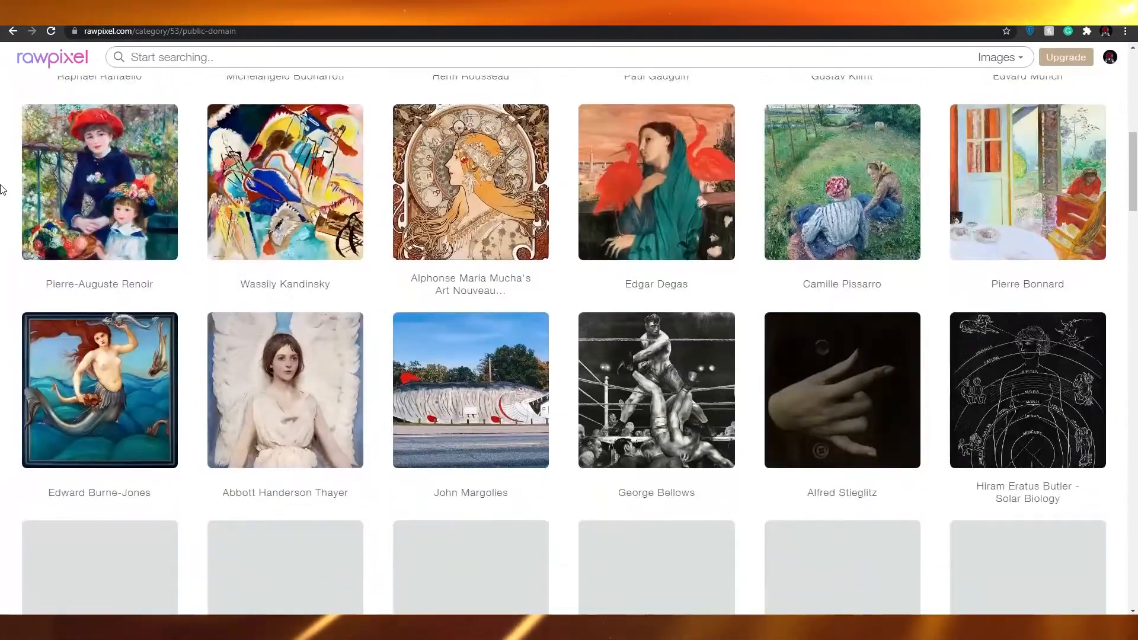
{"action": "scroll", "coordinate": [3, 189], "scroll_direction": "down", "scroll_amount": 10}
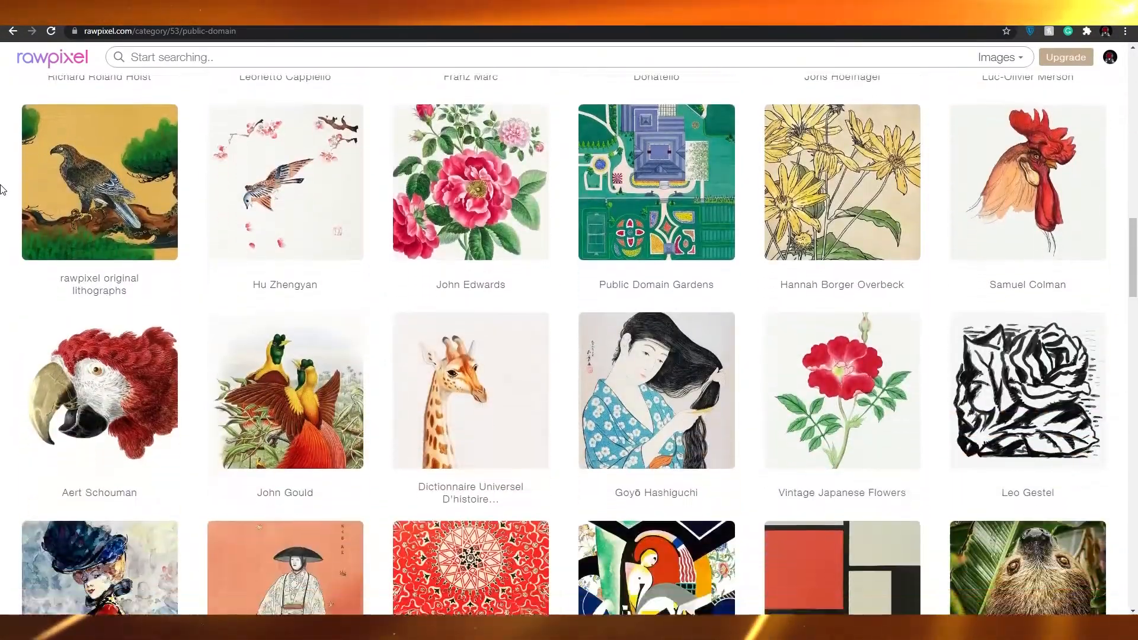
{"action": "scroll", "coordinate": [3, 189], "scroll_direction": "down", "scroll_amount": 10}
{"action": "scroll", "coordinate": [3, 190], "scroll_direction": "up", "scroll_amount": 20}
{"action": "scroll", "coordinate": [2, 190], "scroll_direction": "up", "scroll_amount": 6}
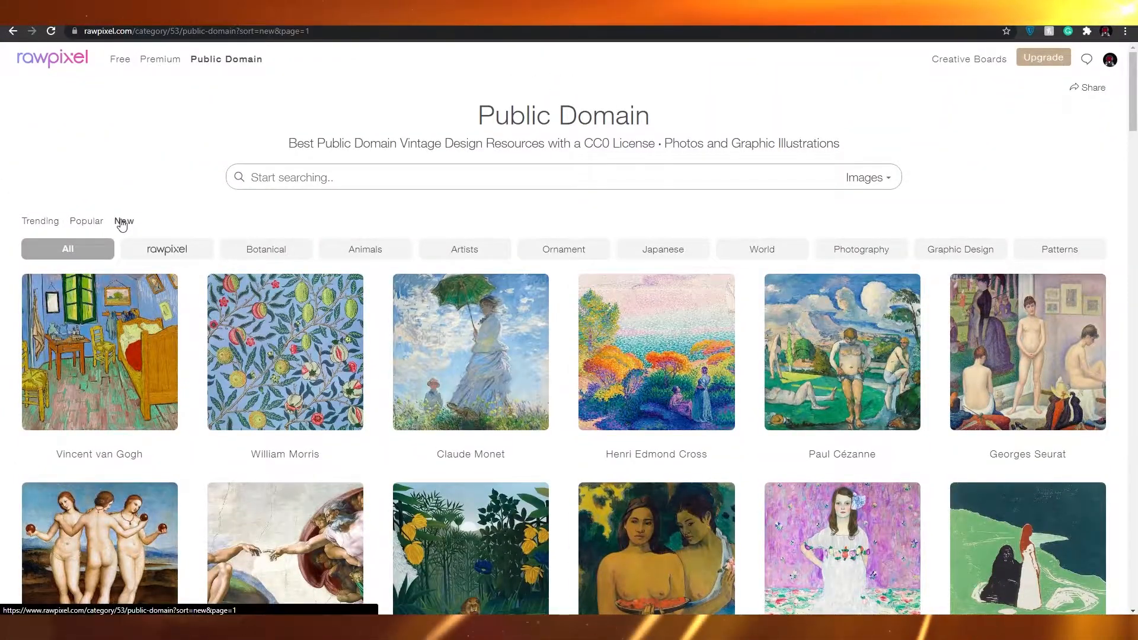
{"action": "scroll", "coordinate": [7, 283], "scroll_direction": "down", "scroll_amount": 10}
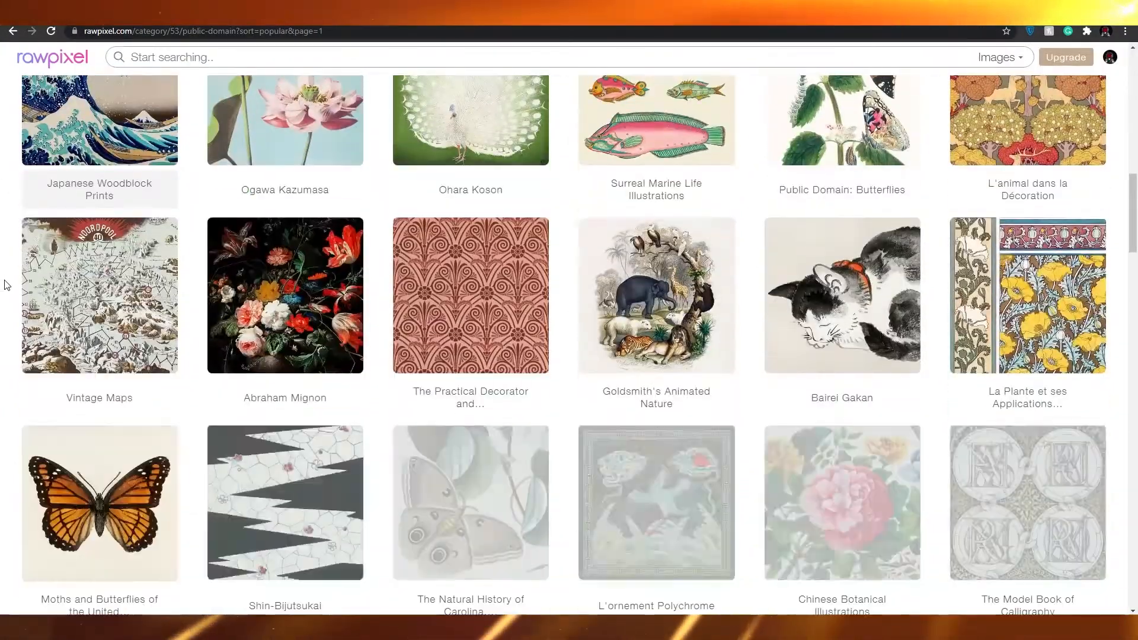
{"action": "scroll", "coordinate": [7, 286], "scroll_direction": "down", "scroll_amount": 15}
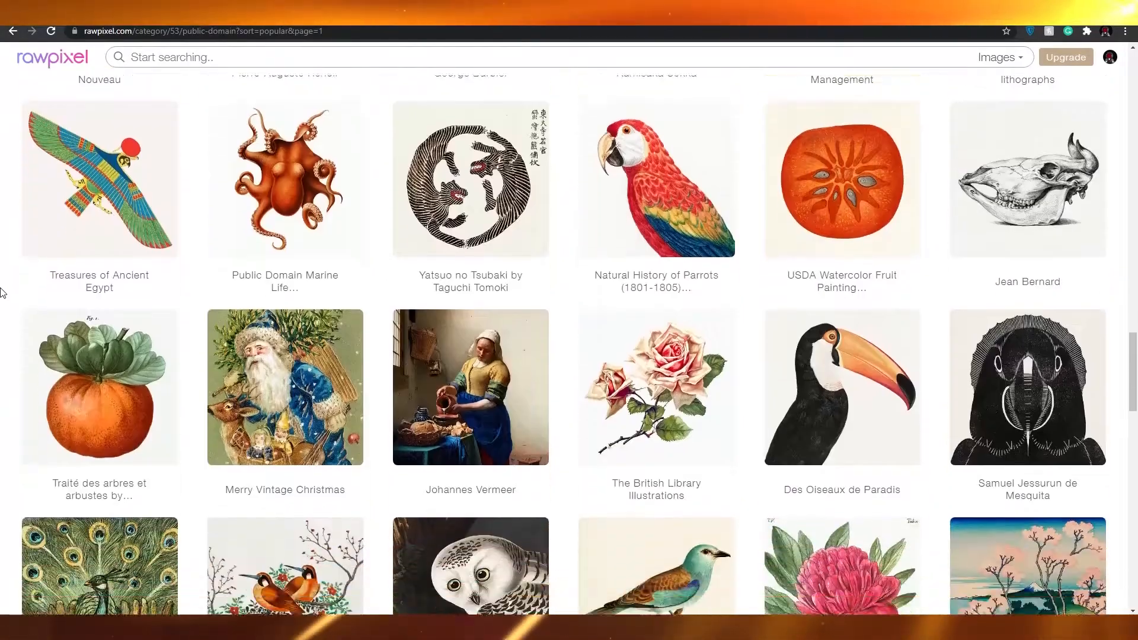
{"action": "scroll", "coordinate": [417, 439], "scroll_direction": "up", "scroll_amount": 13}
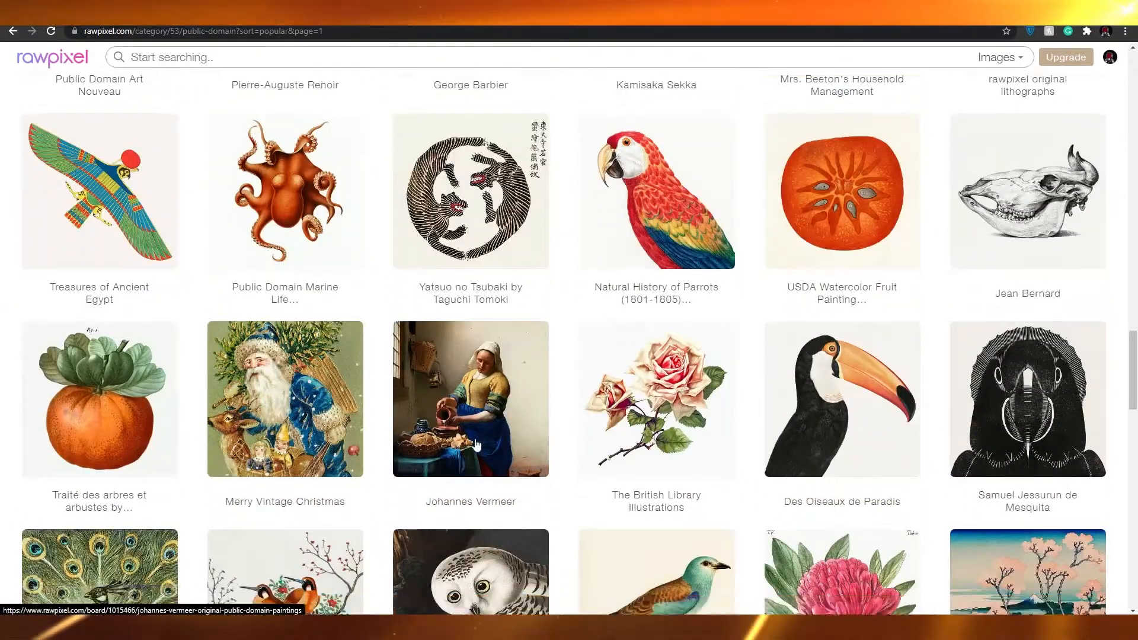
{"action": "scroll", "coordinate": [417, 438], "scroll_direction": "up", "scroll_amount": 20}
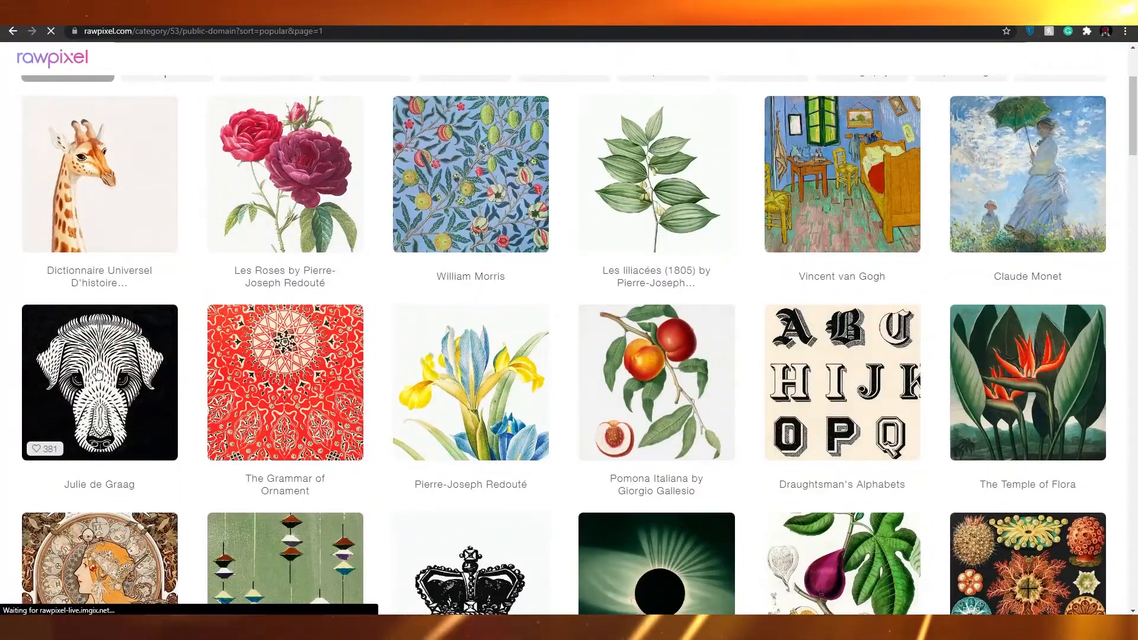
Examine the illustrations on the Julie de Graag board for usable product designs.
{"action": "scroll", "coordinate": [206, 333], "scroll_direction": "down", "scroll_amount": 3}
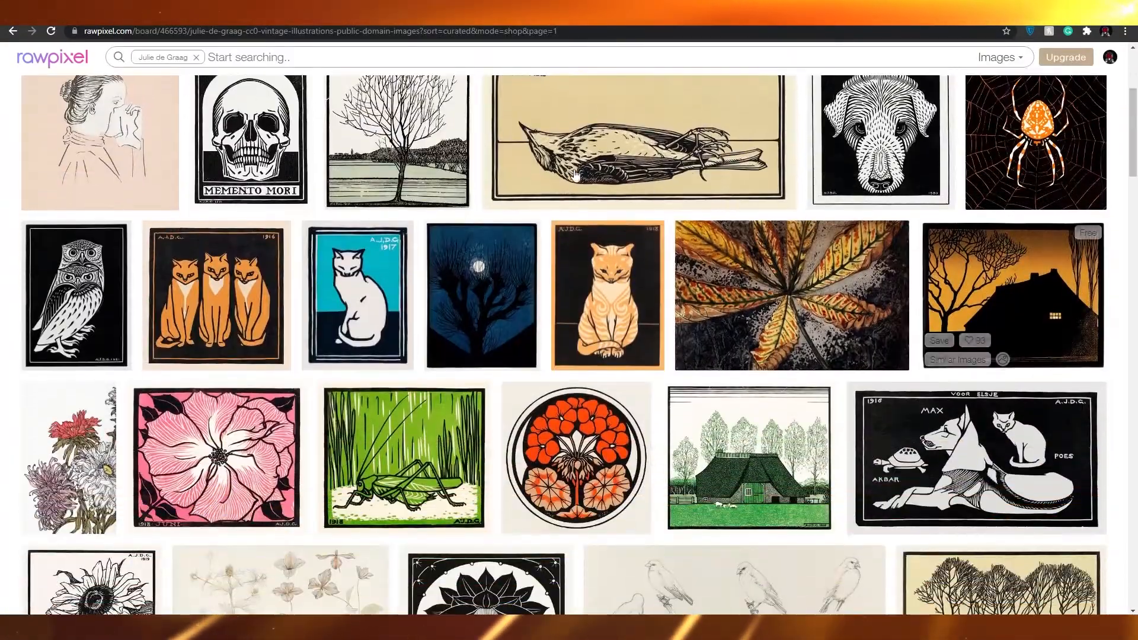
{"action": "scroll", "coordinate": [777, 257], "scroll_direction": "down", "scroll_amount": 5}
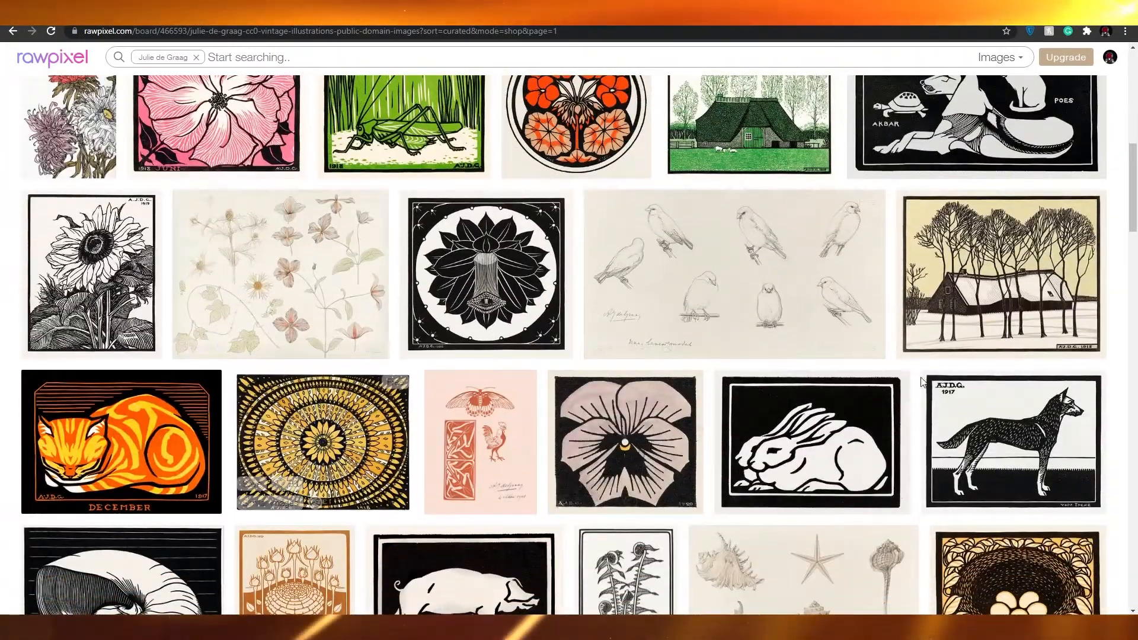
{"action": "scroll", "coordinate": [1048, 422], "scroll_direction": "down", "scroll_amount": 4}
{"action": "scroll", "coordinate": [1048, 422], "scroll_direction": "down", "scroll_amount": 7}
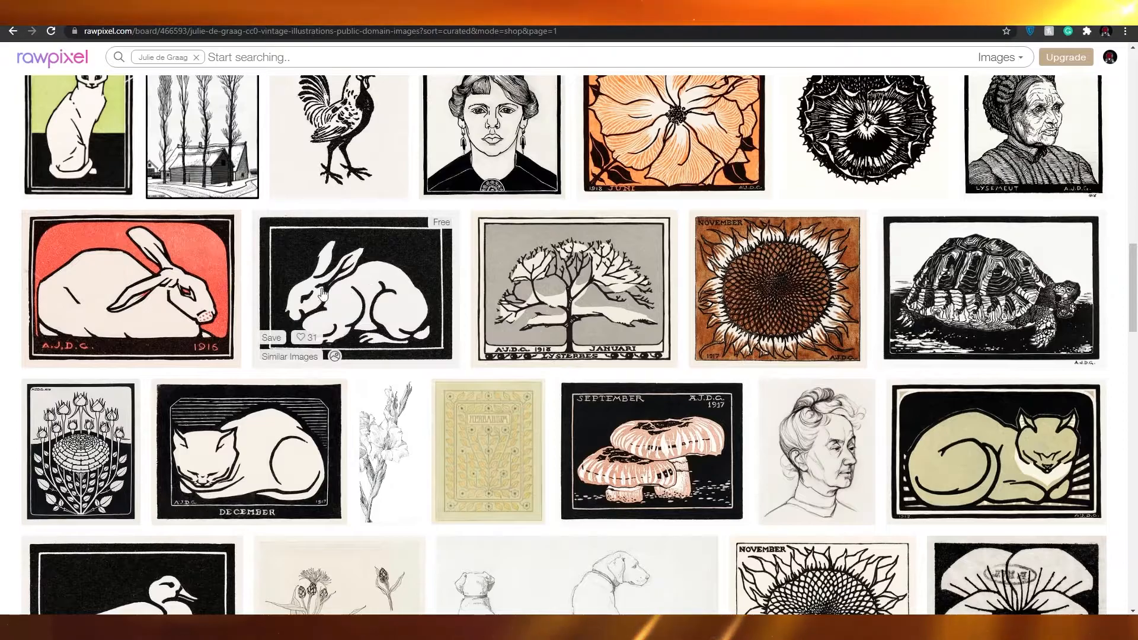
{"action": "scroll", "coordinate": [307, 329], "scroll_direction": "up", "scroll_amount": 1}
{"action": "scroll", "coordinate": [307, 329], "scroll_direction": "up", "scroll_amount": 3}
{"action": "scroll", "coordinate": [338, 444], "scroll_direction": "up", "scroll_amount": 1}
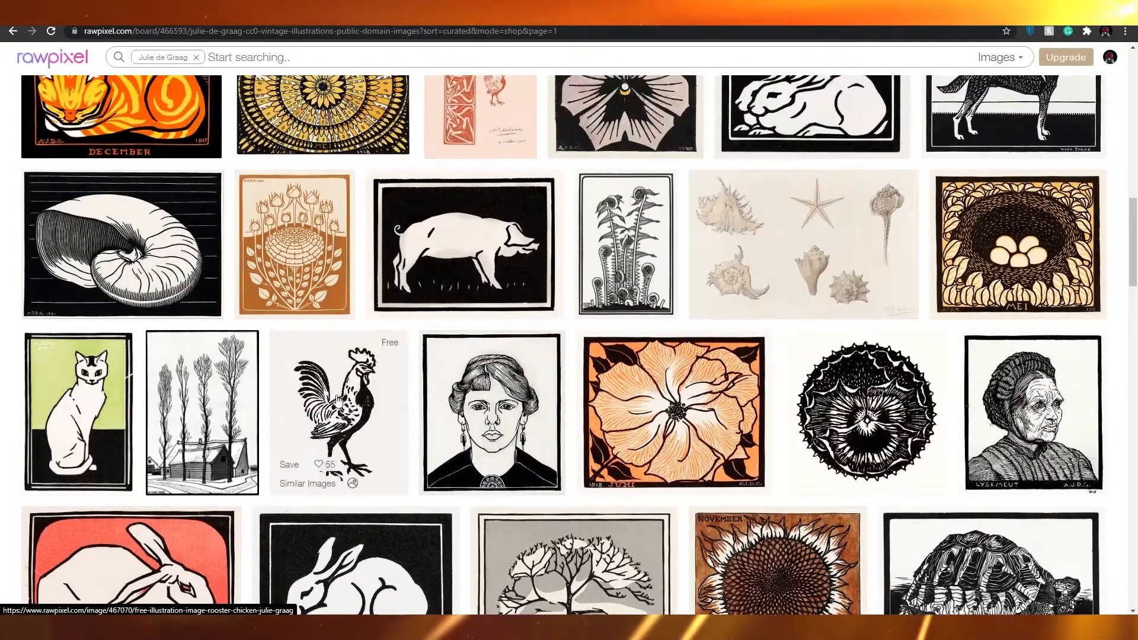
{"action": "scroll", "coordinate": [485, 363], "scroll_direction": "up", "scroll_amount": 2}
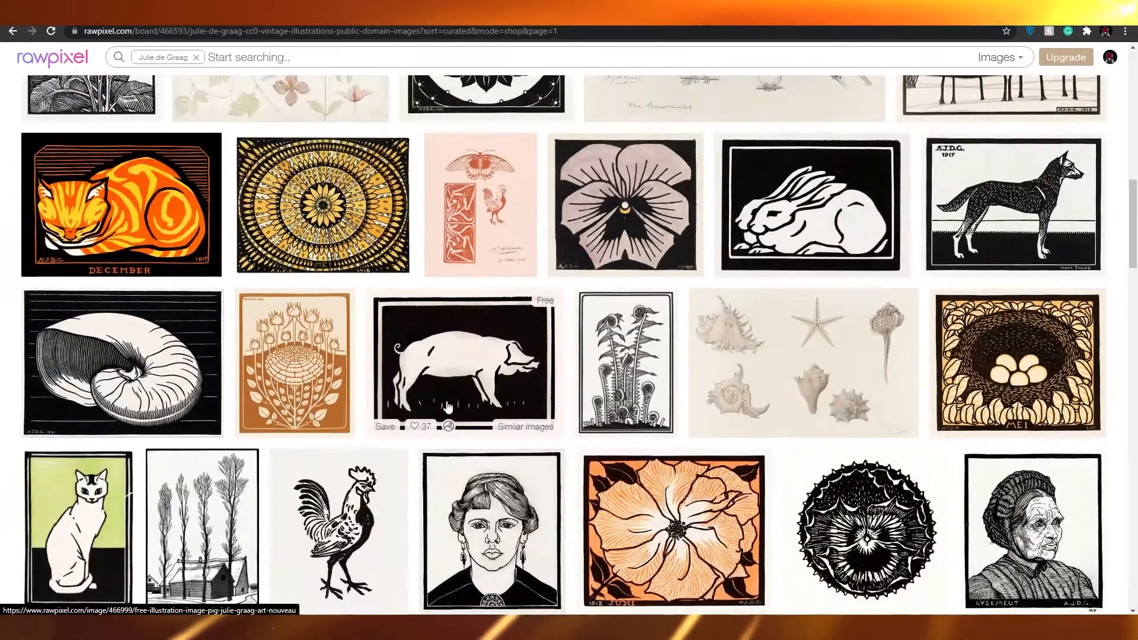
{"action": "scroll", "coordinate": [485, 363], "scroll_direction": "up", "scroll_amount": 3}
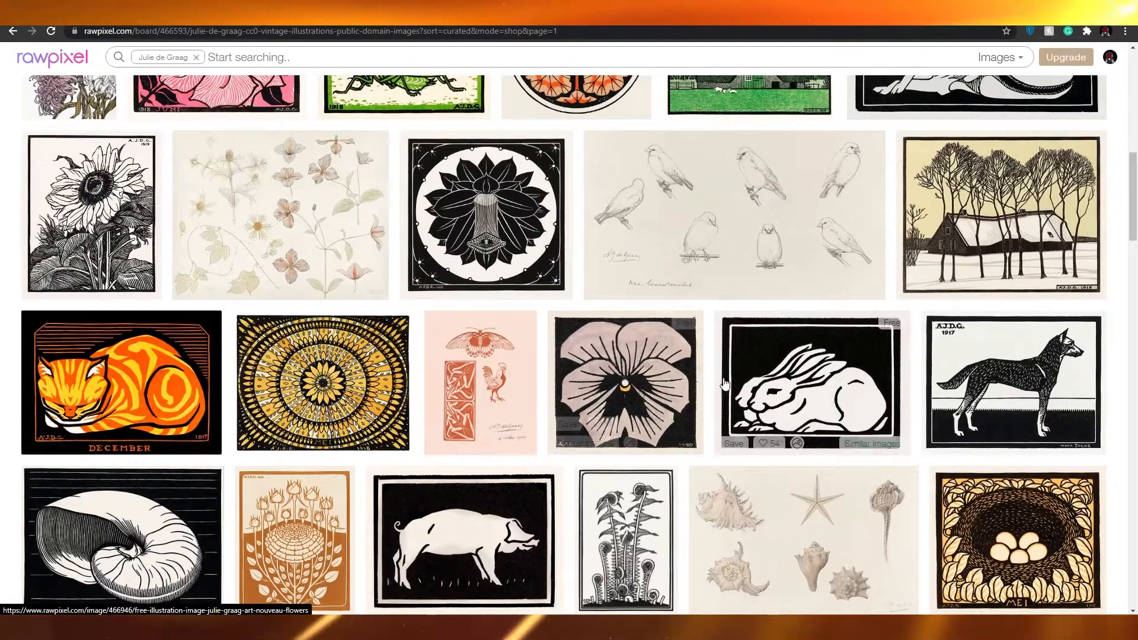
{"action": "scroll", "coordinate": [719, 411], "scroll_direction": "up", "scroll_amount": 3}
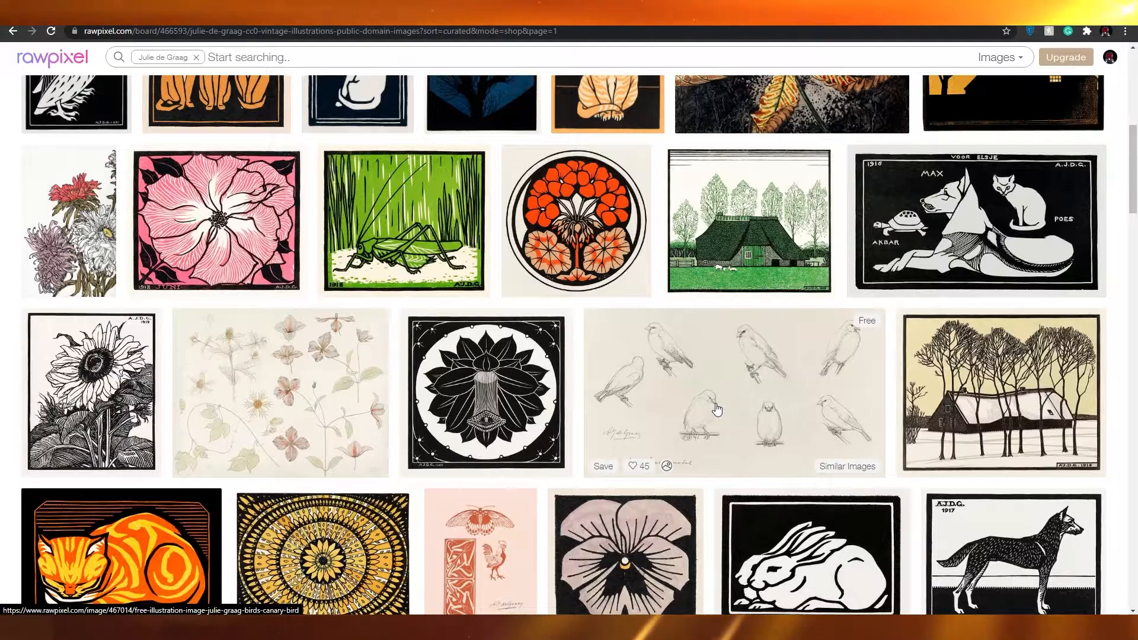
{"action": "scroll", "coordinate": [718, 411], "scroll_direction": "up", "scroll_amount": 1}
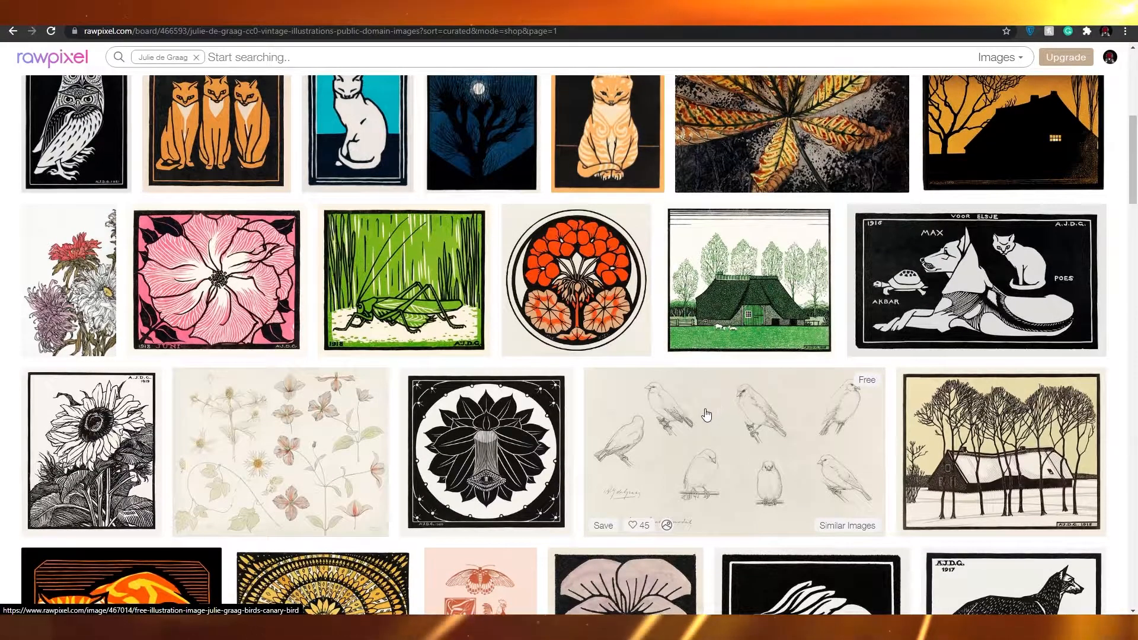
{"action": "scroll", "coordinate": [717, 409], "scroll_direction": "up", "scroll_amount": 1}
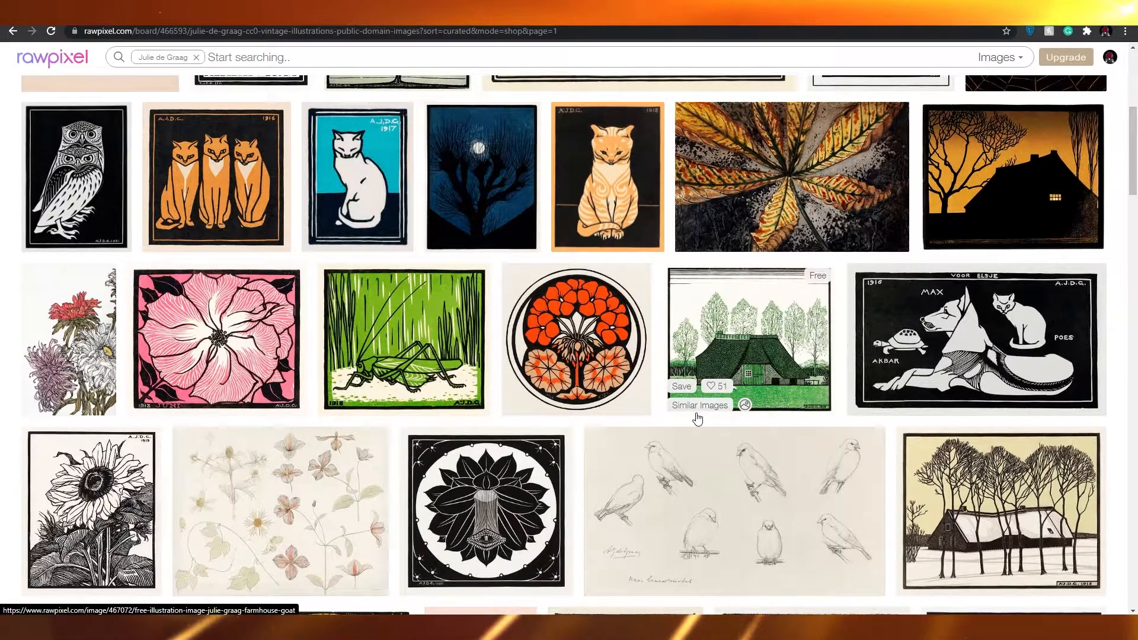
{"action": "scroll", "coordinate": [685, 419], "scroll_direction": "up", "scroll_amount": 2}
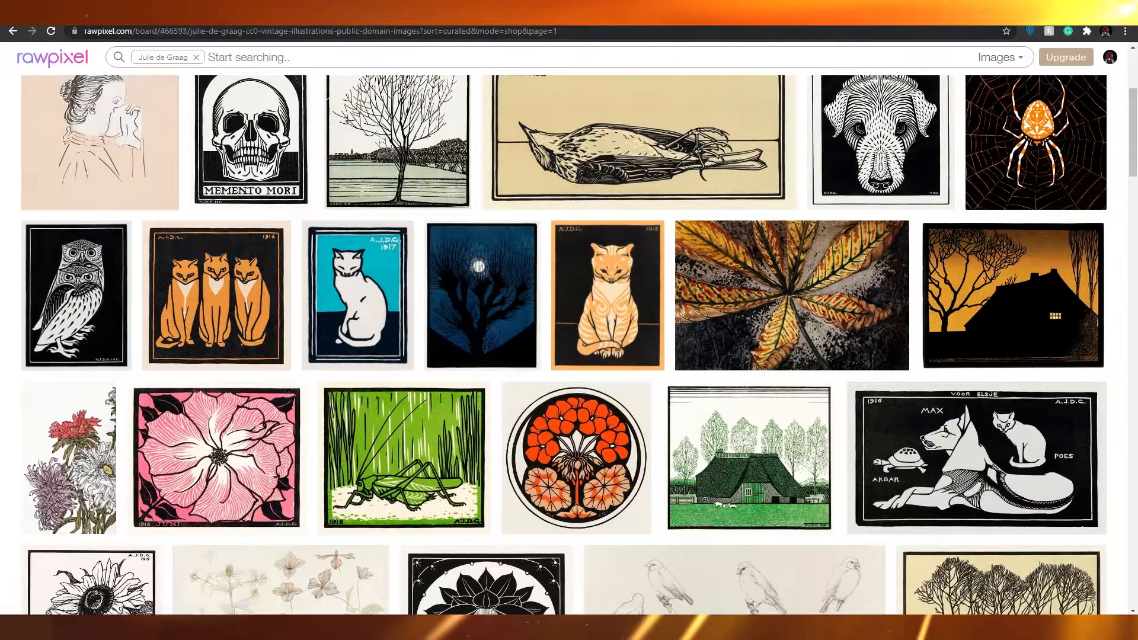
{"action": "mouse_move", "coordinate": [609, 313]}
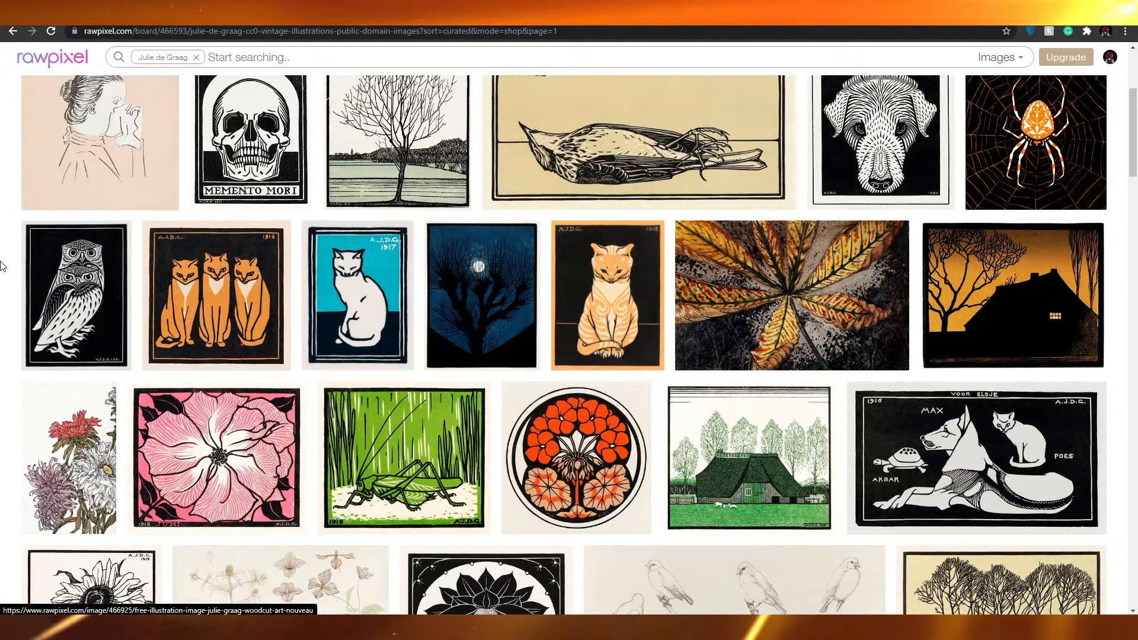
{"action": "scroll", "coordinate": [3, 268], "scroll_direction": "up", "scroll_amount": 2}
{"action": "scroll", "coordinate": [3, 267], "scroll_direction": "down", "scroll_amount": 1}
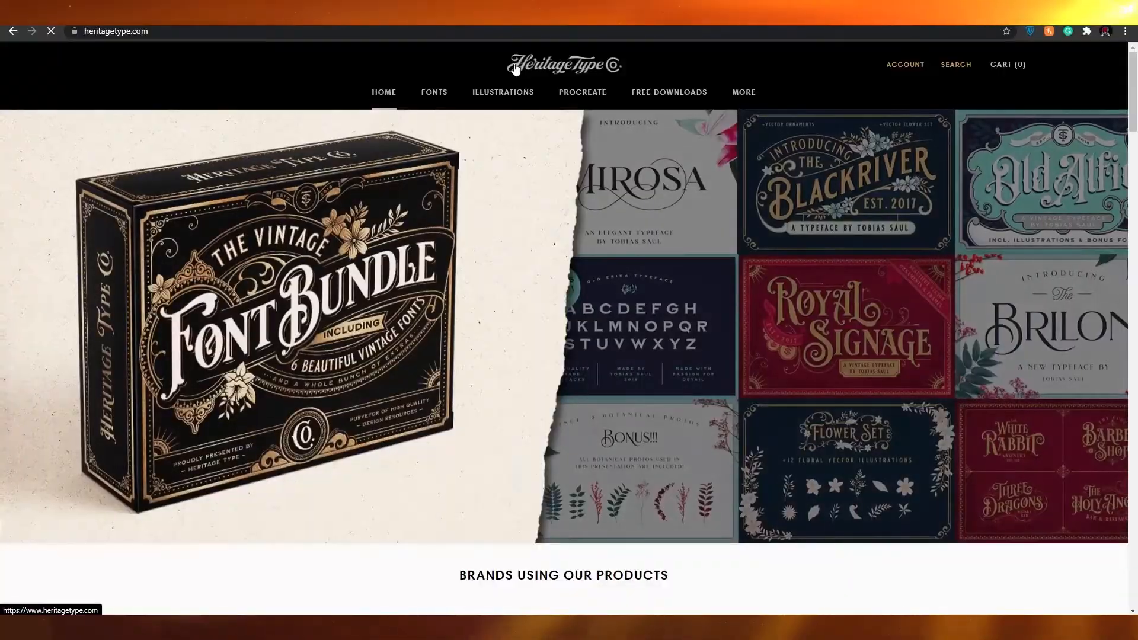
Look over the featured design bundles and resources on the Heritage Type homepage.
{"action": "scroll", "coordinate": [417, 204], "scroll_direction": "down", "scroll_amount": 15}
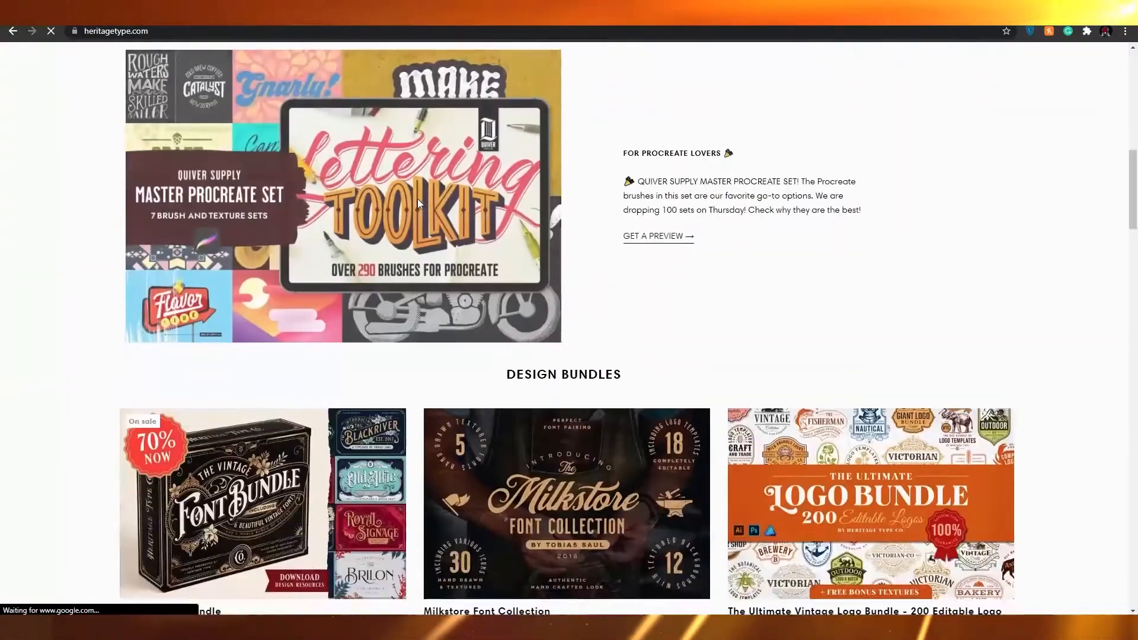
{"action": "scroll", "coordinate": [417, 203], "scroll_direction": "down", "scroll_amount": 3}
{"action": "scroll", "coordinate": [420, 201], "scroll_direction": "up", "scroll_amount": 15}
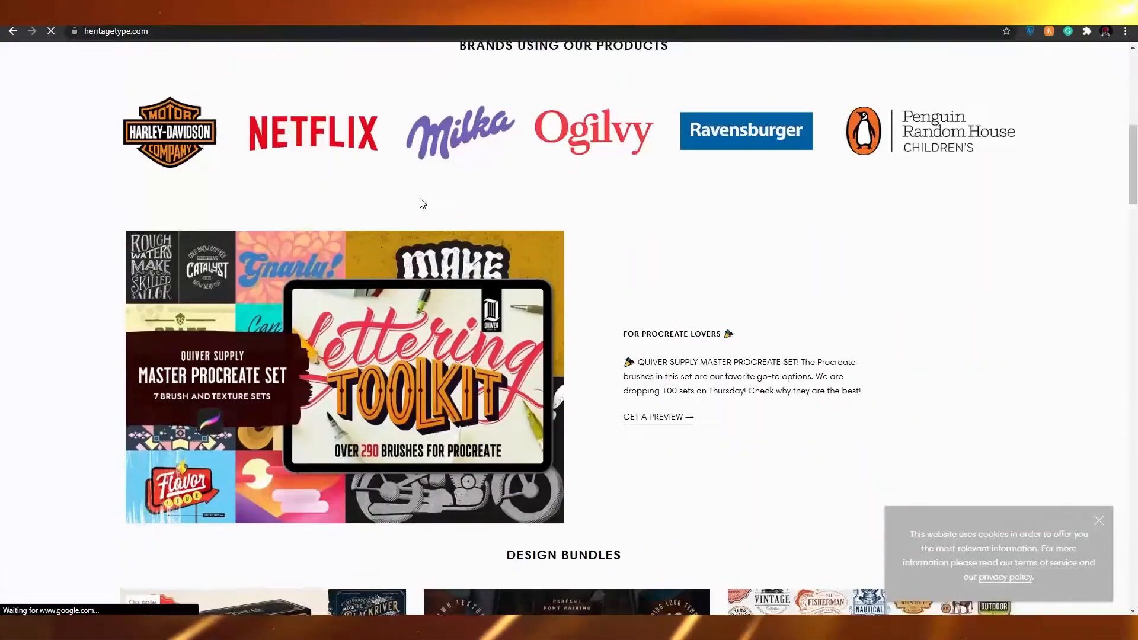
{"action": "scroll", "coordinate": [422, 203], "scroll_direction": "up", "scroll_amount": 2}
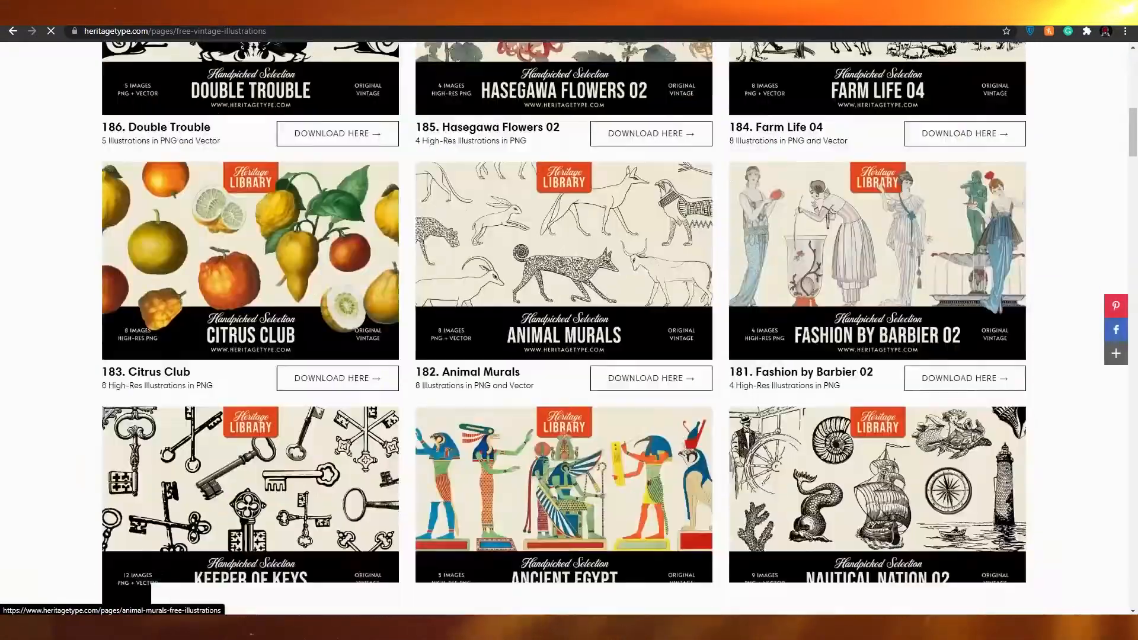
Examine the free vintage illustration packs on Heritage Type for artwork usable in product designs.
{"action": "scroll", "coordinate": [328, 344], "scroll_direction": "down", "scroll_amount": 4}
{"action": "scroll", "coordinate": [328, 344], "scroll_direction": "up", "scroll_amount": 3}
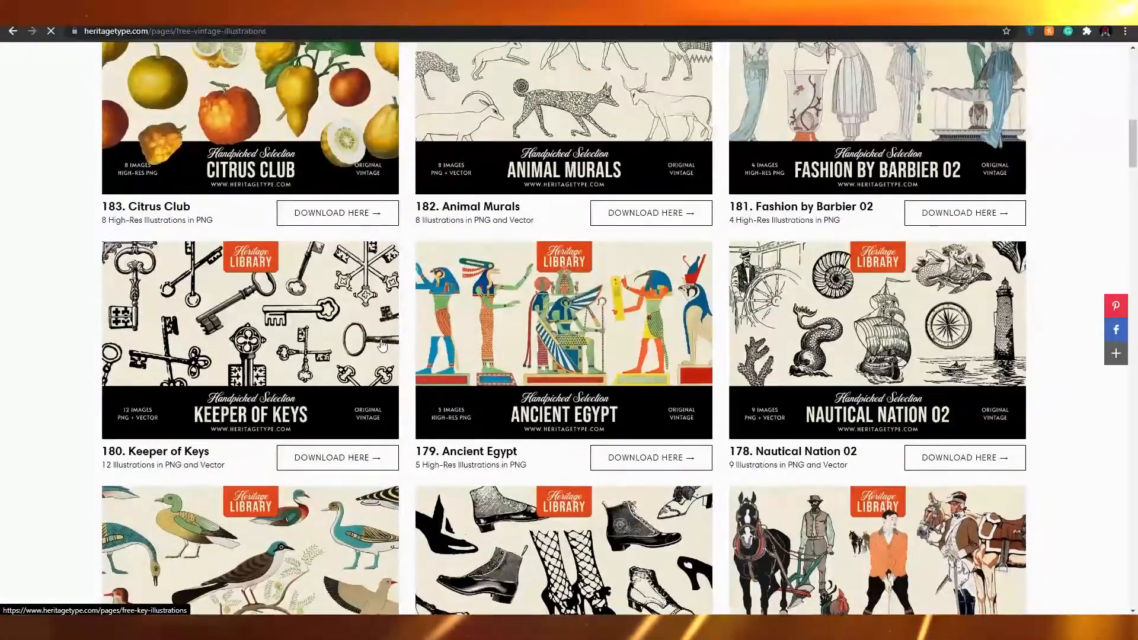
{"action": "scroll", "coordinate": [328, 344], "scroll_direction": "up", "scroll_amount": 3}
{"action": "scroll", "coordinate": [416, 435], "scroll_direction": "up", "scroll_amount": 3}
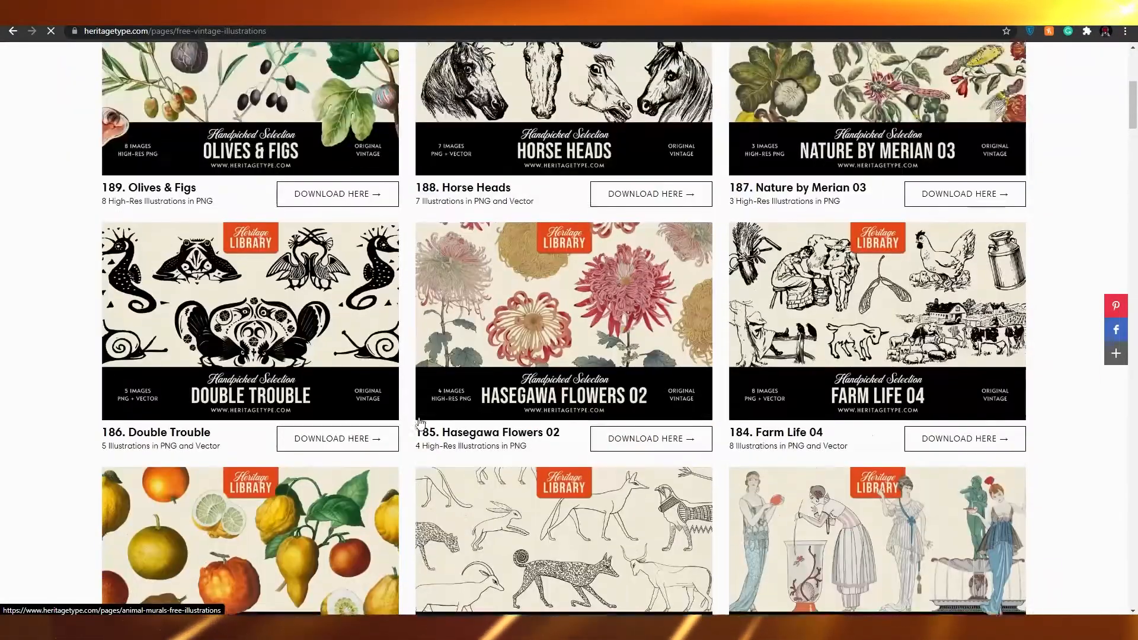
{"action": "scroll", "coordinate": [417, 430], "scroll_direction": "down", "scroll_amount": 13}
{"action": "scroll", "coordinate": [419, 423], "scroll_direction": "down", "scroll_amount": 11}
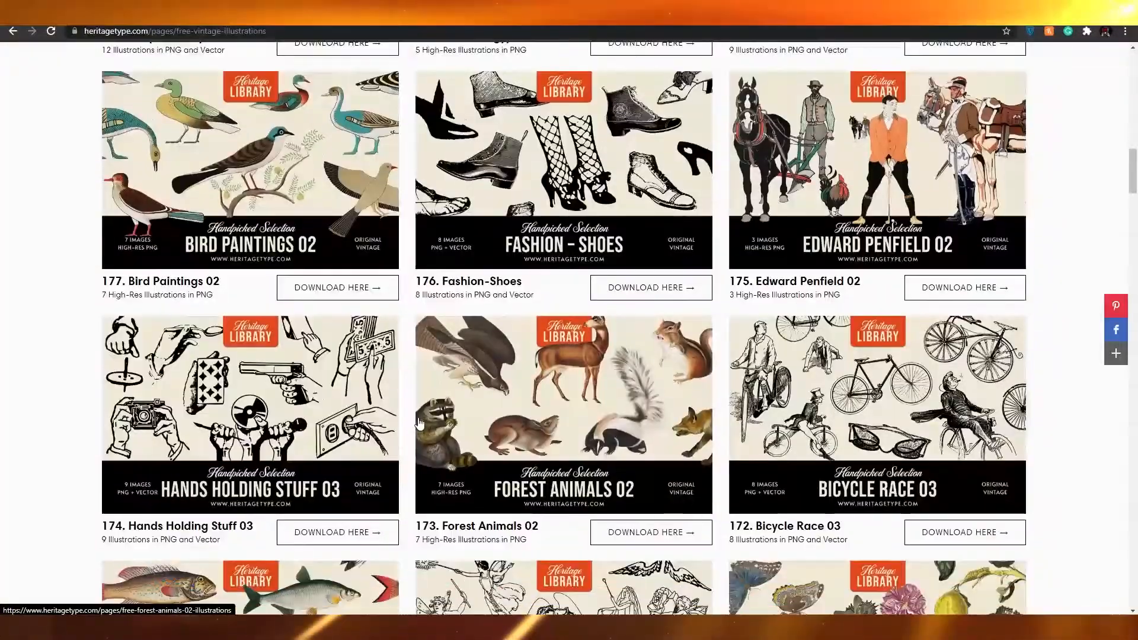
{"action": "scroll", "coordinate": [403, 440], "scroll_direction": "down", "scroll_amount": 4}
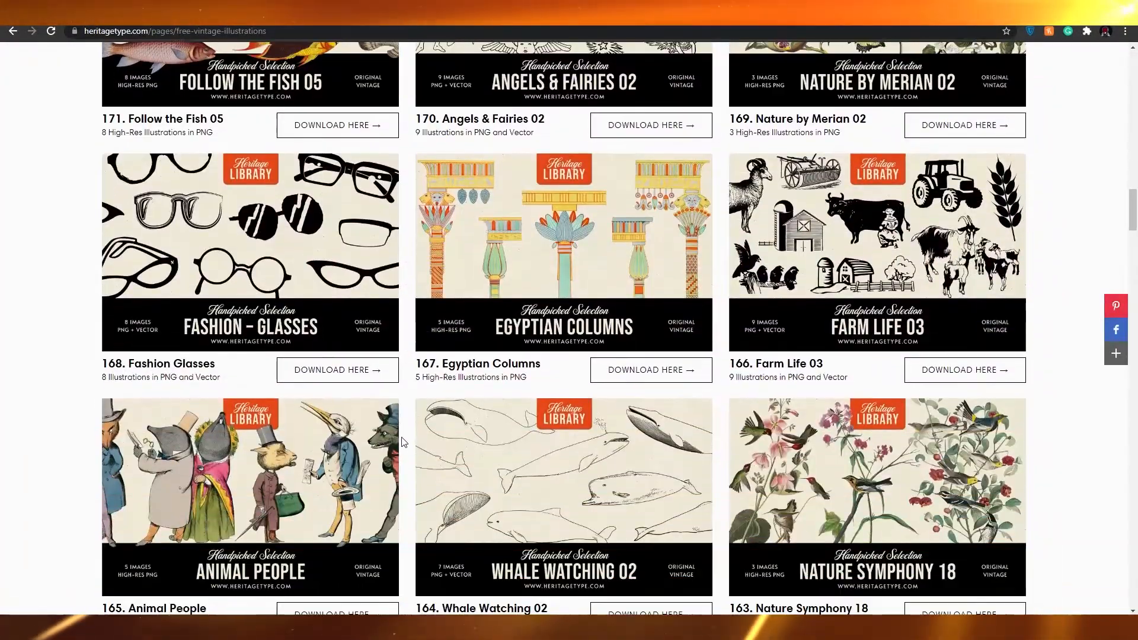
{"action": "scroll", "coordinate": [403, 443], "scroll_direction": "down", "scroll_amount": 4}
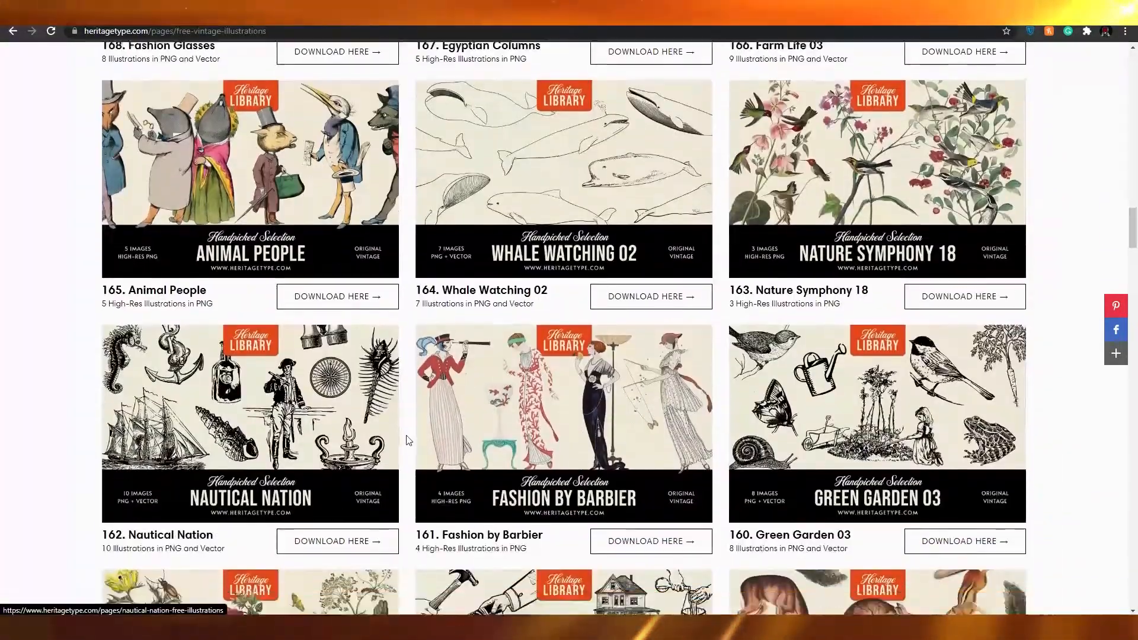
{"action": "scroll", "coordinate": [408, 438], "scroll_direction": "down", "scroll_amount": 12}
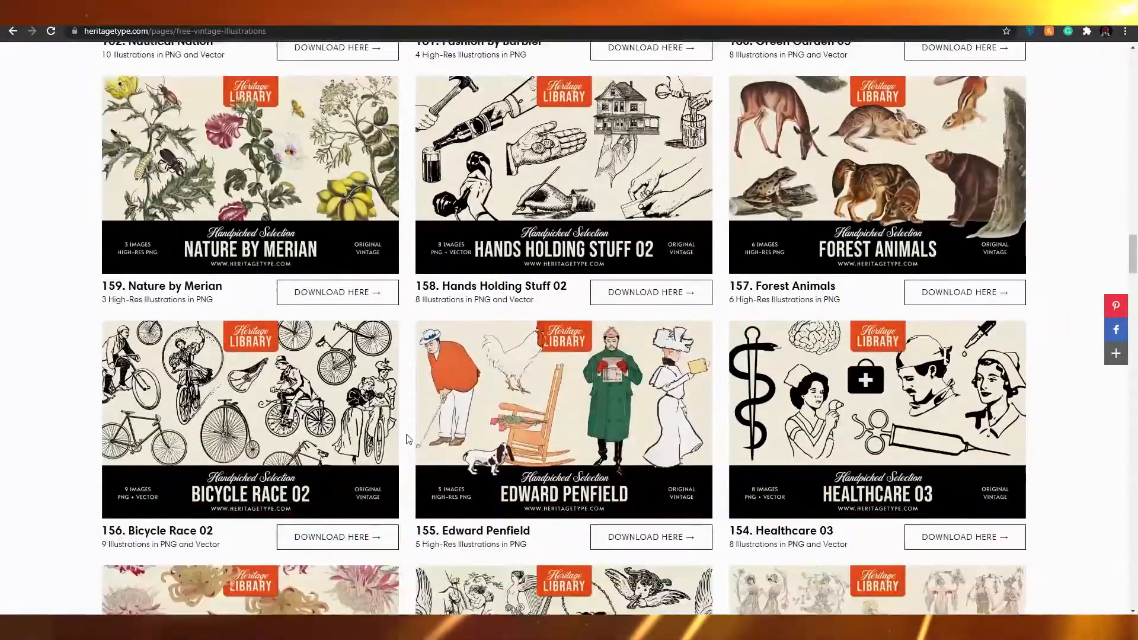
{"action": "scroll", "coordinate": [408, 439], "scroll_direction": "up", "scroll_amount": 12}
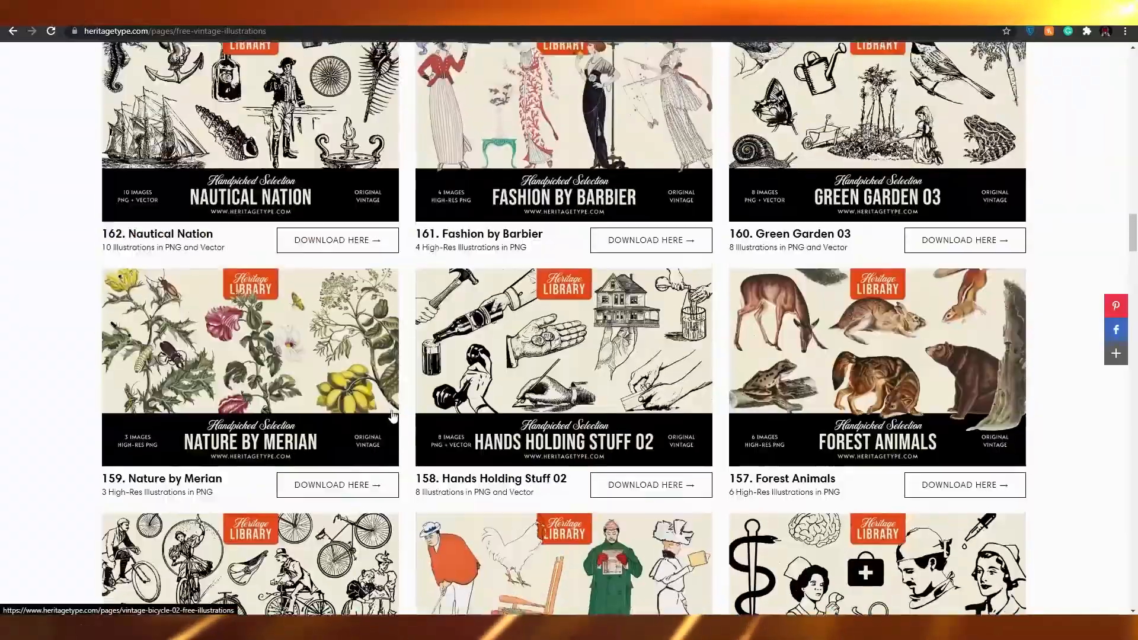
{"action": "scroll", "coordinate": [408, 395], "scroll_direction": "up", "scroll_amount": 3}
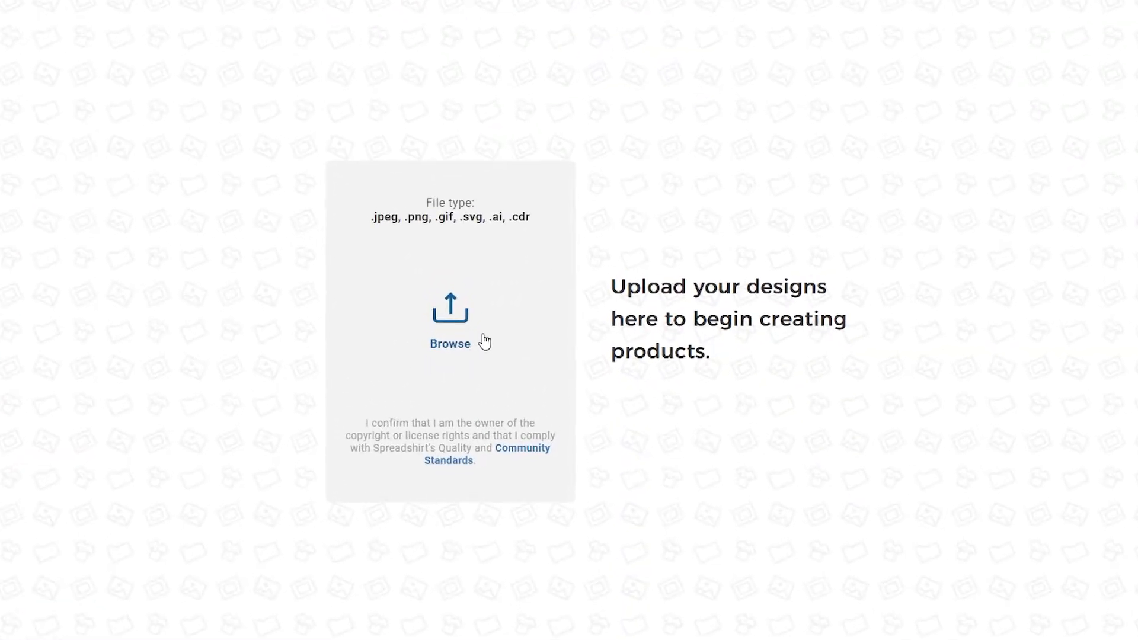
Upload the sitting cat picture image-from-rawpixel-id-466818-jpeg as a new Spreadshirt design.
{"action": "left_click", "coordinate": [468, 343]}
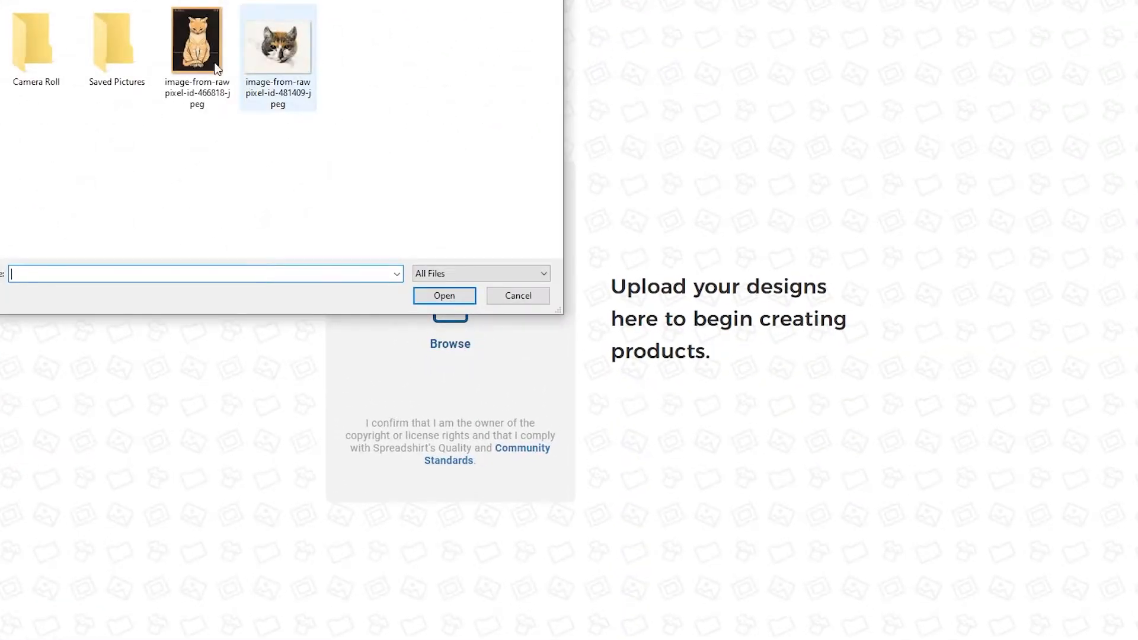
{"action": "left_click", "coordinate": [198, 51]}
{"action": "left_click", "coordinate": [442, 300]}
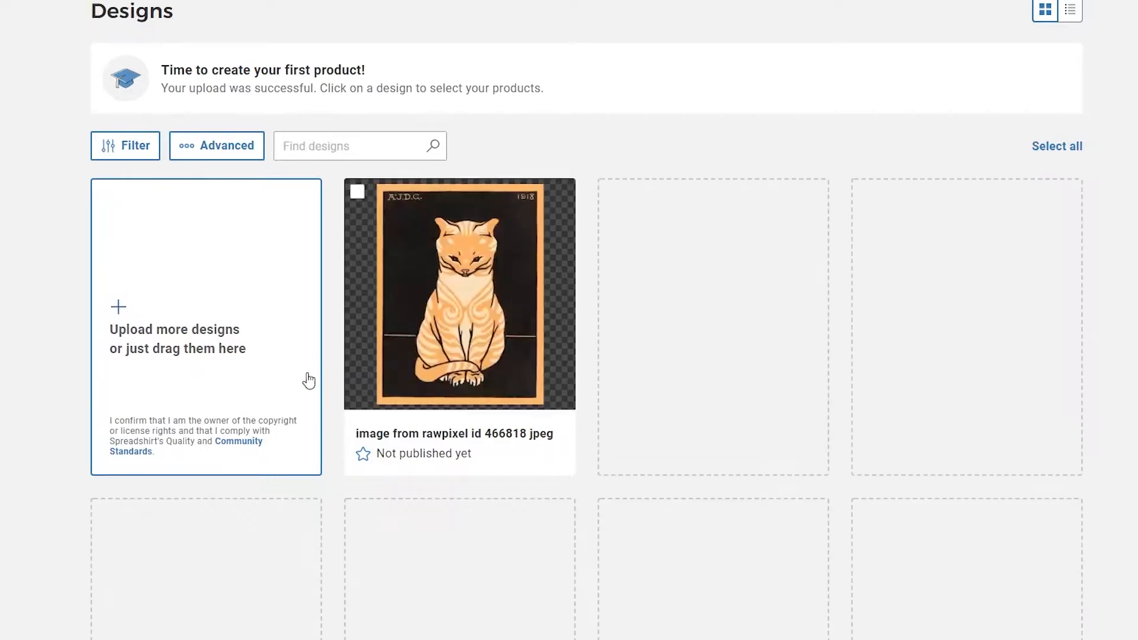
Open the uploaded cat design for editing to choose its products.
{"action": "scroll", "coordinate": [27, 253], "scroll_direction": "down", "scroll_amount": 3}
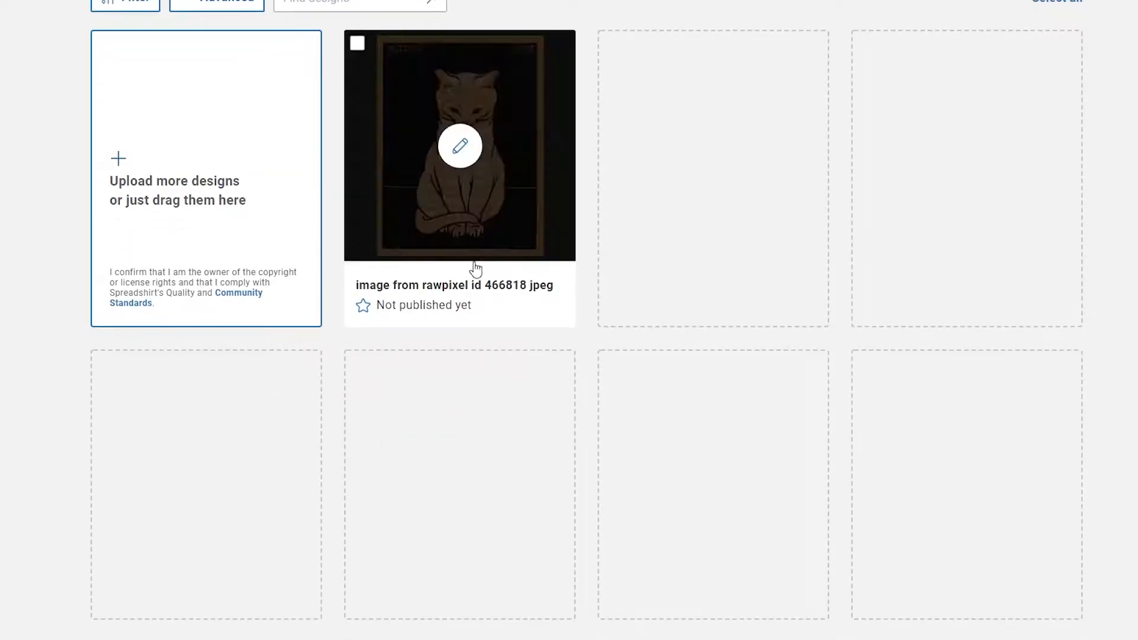
{"action": "scroll", "coordinate": [136, 287], "scroll_direction": "up", "scroll_amount": 3}
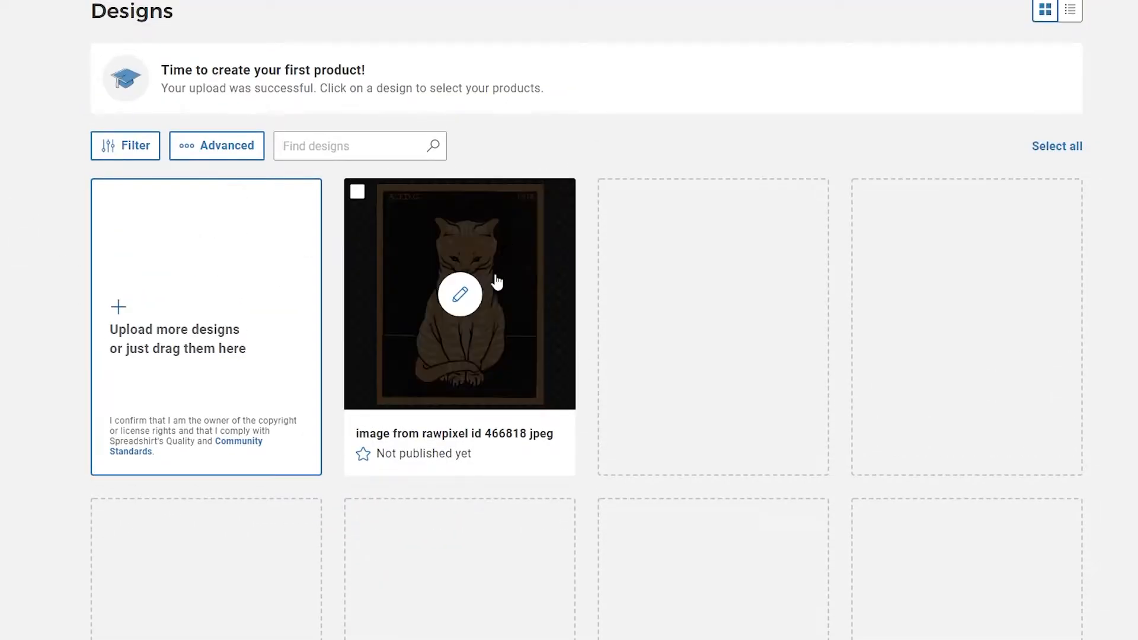
{"action": "left_click", "coordinate": [460, 309]}
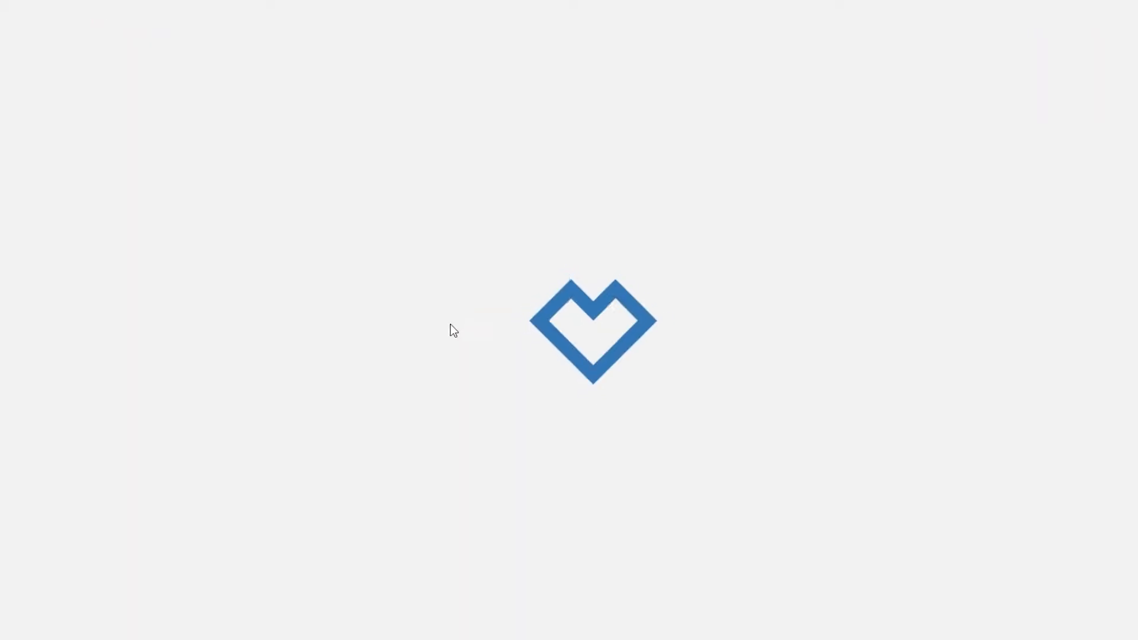
Review the template's suggested products with the cat design, keep the selection, and proceed to describing the design.
{"action": "scroll", "coordinate": [32, 332], "scroll_direction": "down", "scroll_amount": 2}
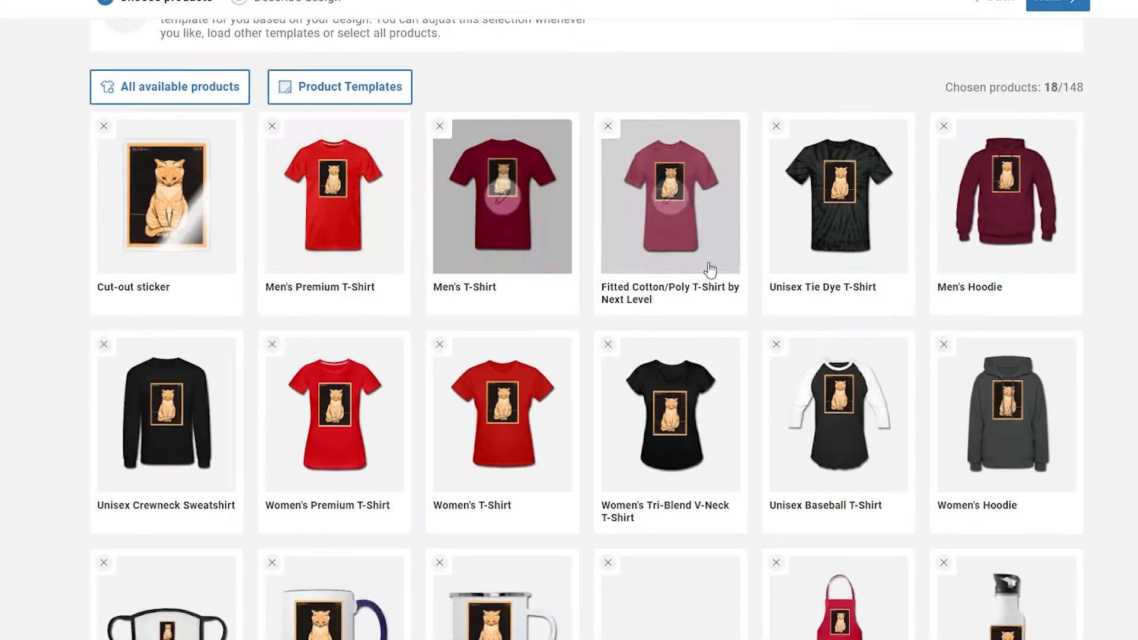
{"action": "scroll", "coordinate": [663, 261], "scroll_direction": "down", "scroll_amount": 2}
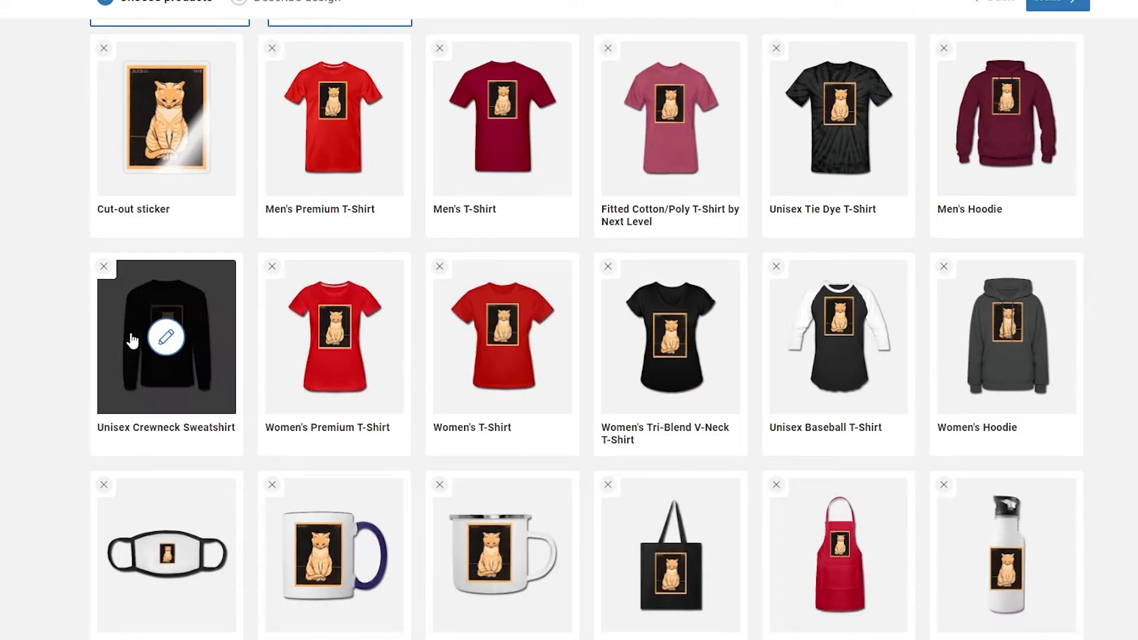
{"action": "scroll", "coordinate": [110, 330], "scroll_direction": "up", "scroll_amount": 3}
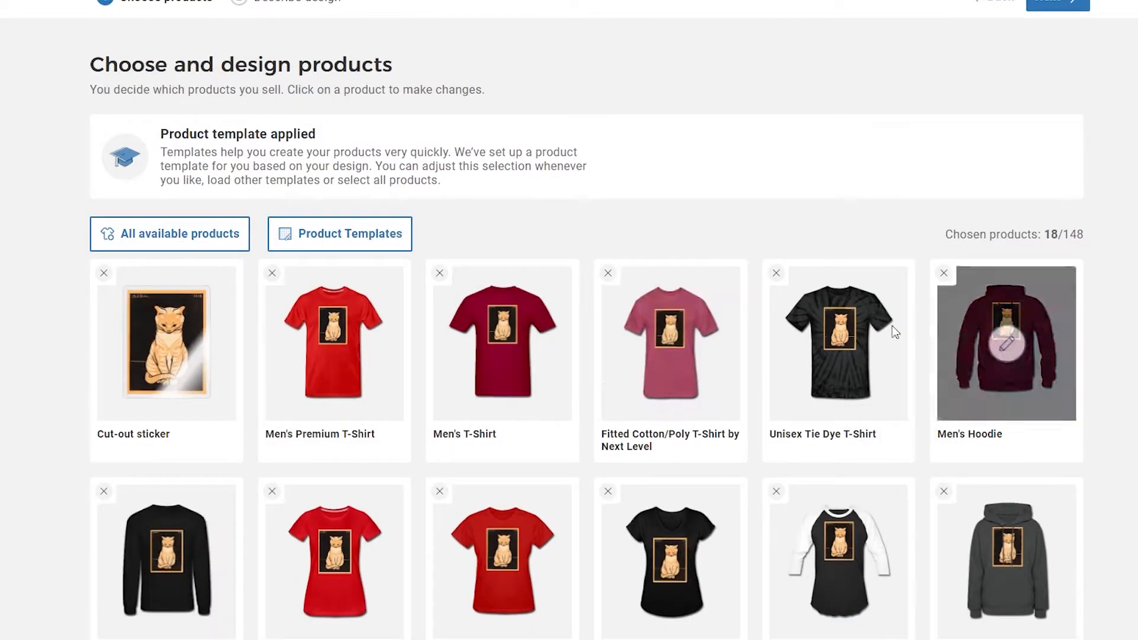
{"action": "scroll", "coordinate": [1087, 399], "scroll_direction": "down", "scroll_amount": 3}
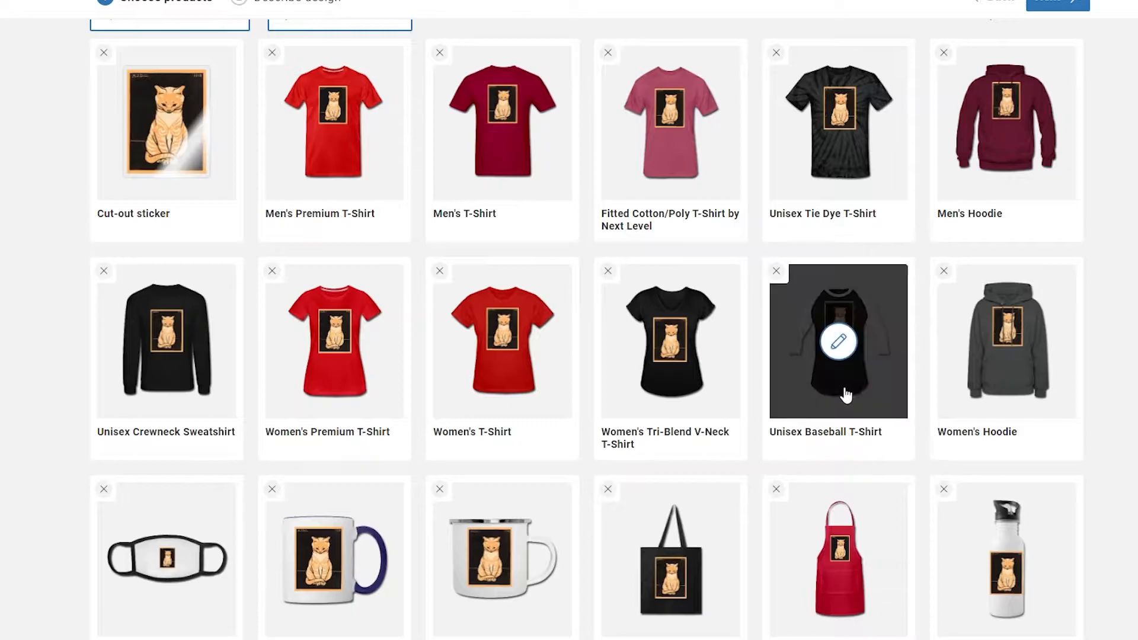
{"action": "scroll", "coordinate": [594, 164], "scroll_direction": "up", "scroll_amount": 1}
{"action": "scroll", "coordinate": [317, 187], "scroll_direction": "down", "scroll_amount": 1}
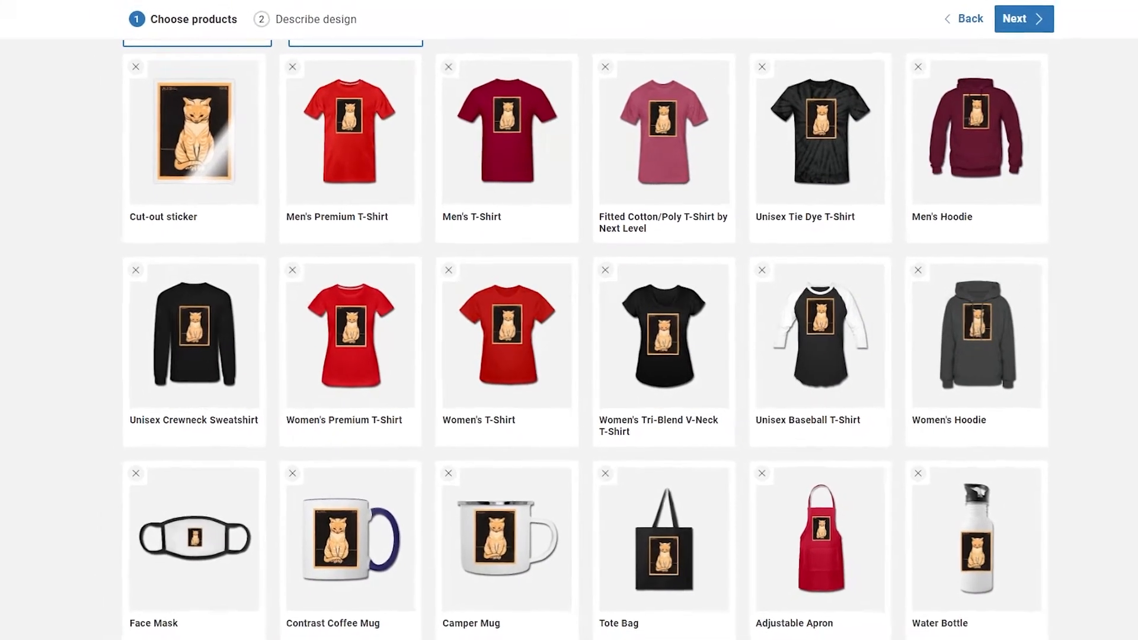
{"action": "scroll", "coordinate": [733, 505], "scroll_direction": "up", "scroll_amount": 3}
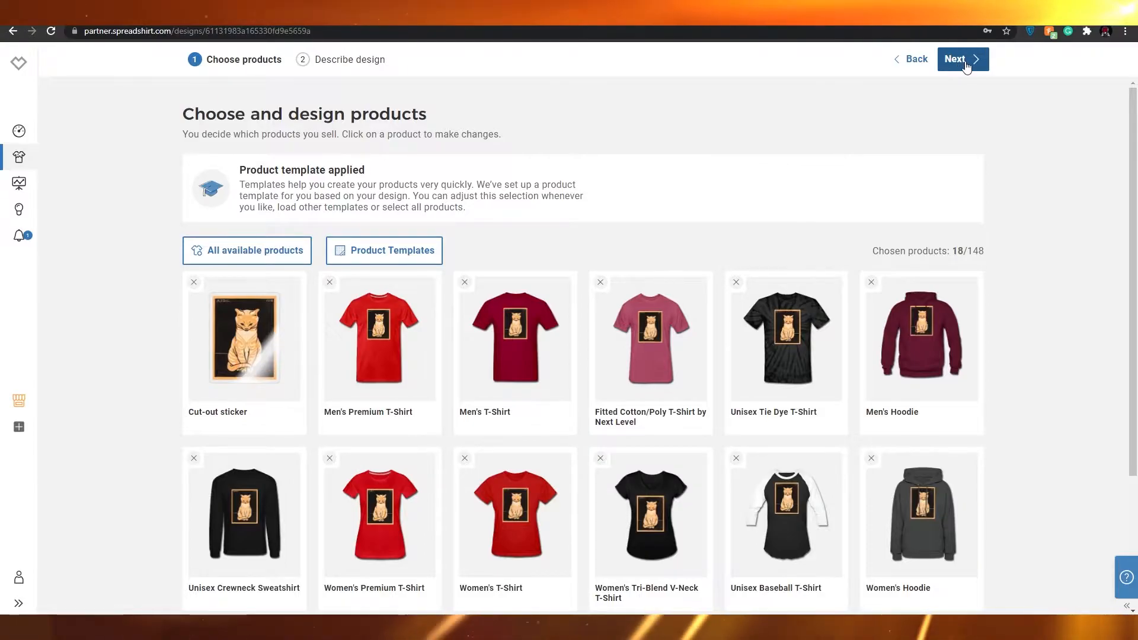
{"action": "left_click", "coordinate": [965, 67]}
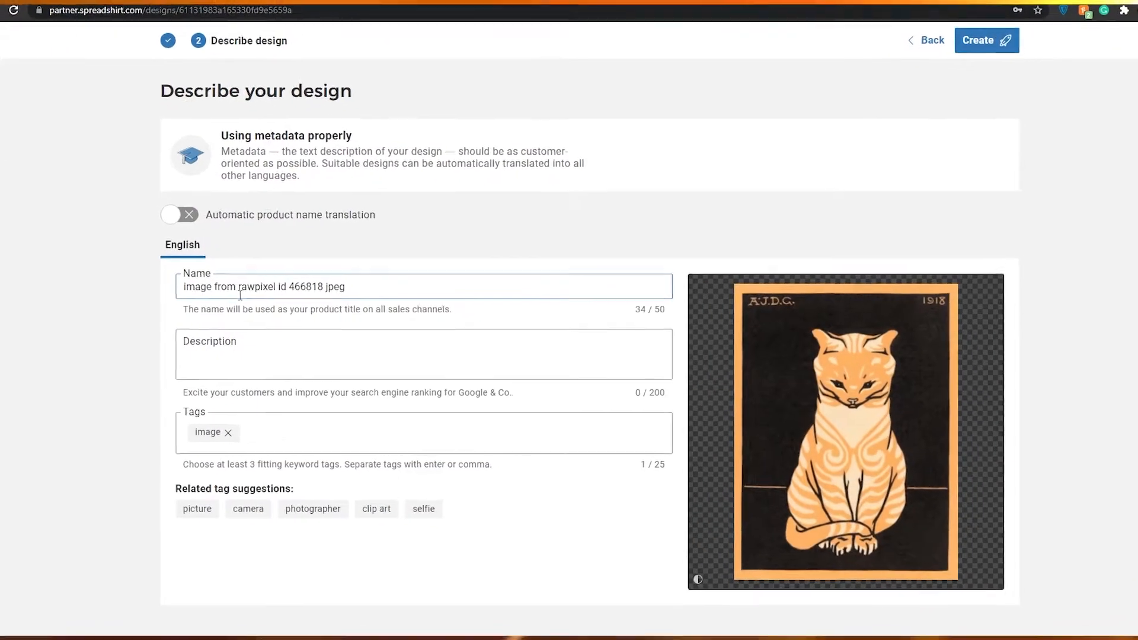
Name the design "Cat", describe it as "This is a cat", add the tags cat, retro, artwork and painting, and create the products.
{"action": "left_click", "coordinate": [361, 290]}
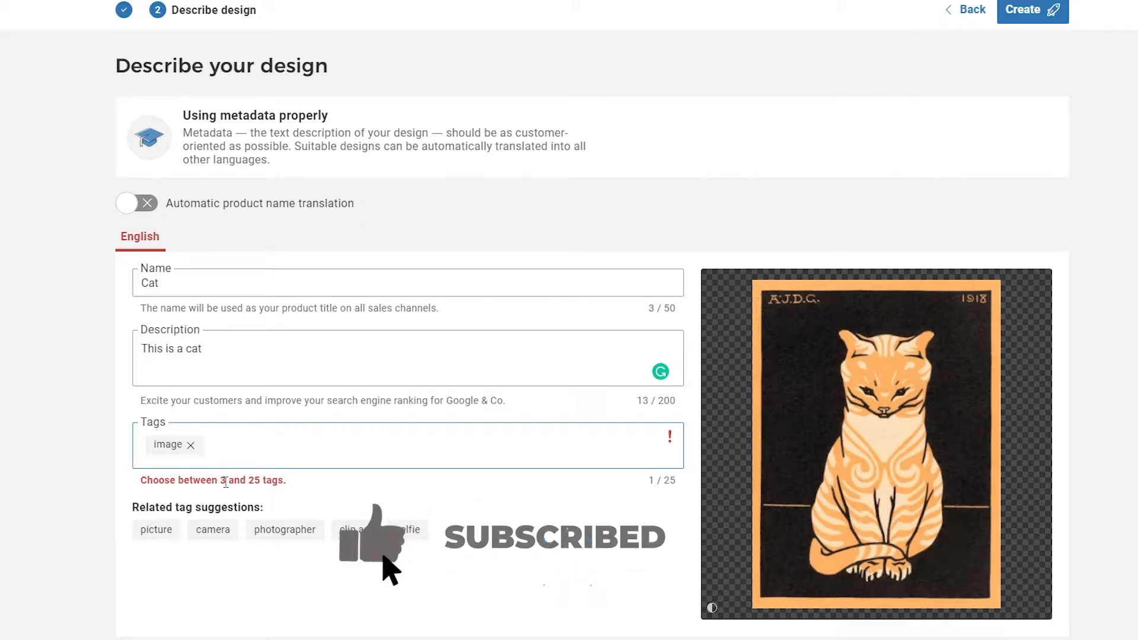
{"action": "type", "text": "at"}
{"action": "key", "text": "Return"}
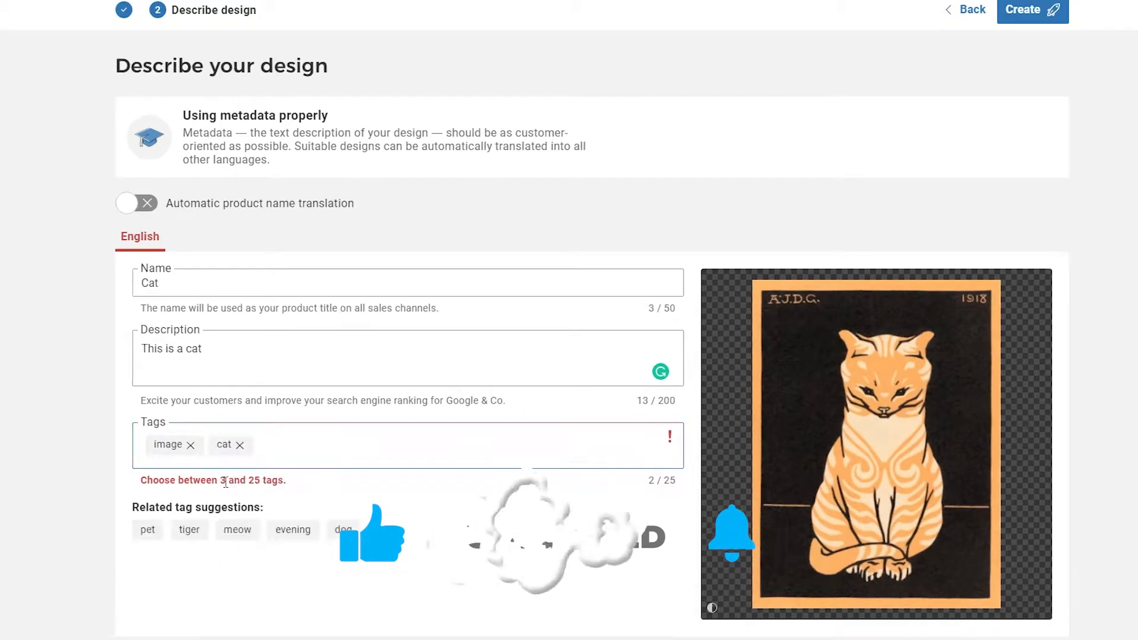
{"action": "type", "text": "retro"}
{"action": "key", "text": "Return"}
{"action": "type", "text": "artwork"}
{"action": "key", "text": "Return"}
{"action": "type", "text": "painting"}
{"action": "key", "text": "Return"}
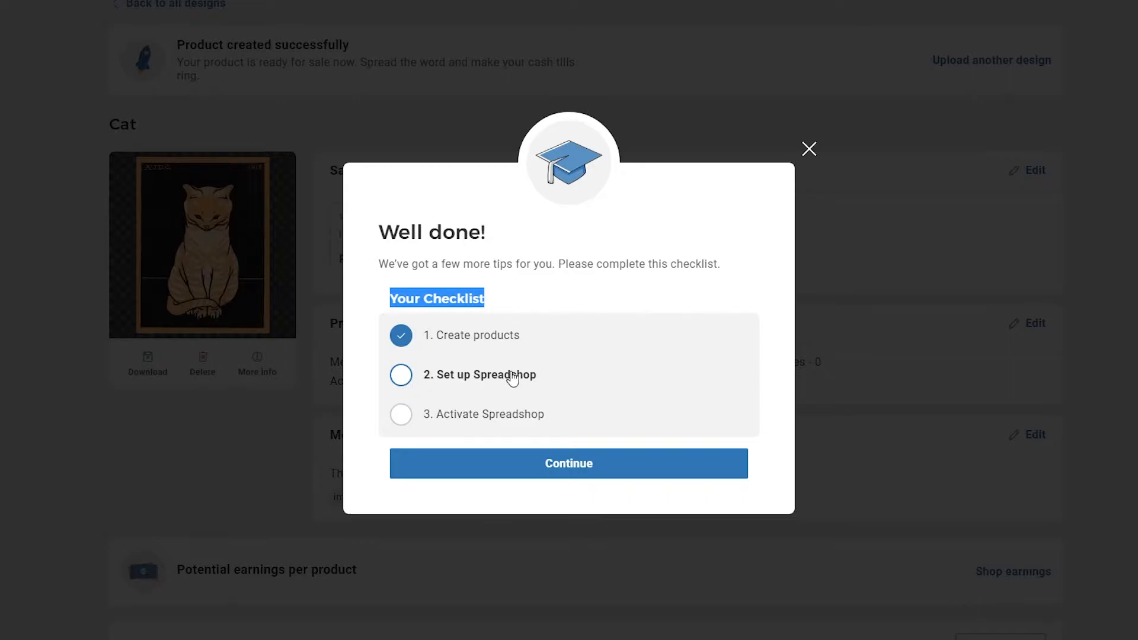
Continue the checklist to the Spreadshop setup and review the cat products in the shop preview.
{"action": "left_click", "coordinate": [551, 456]}
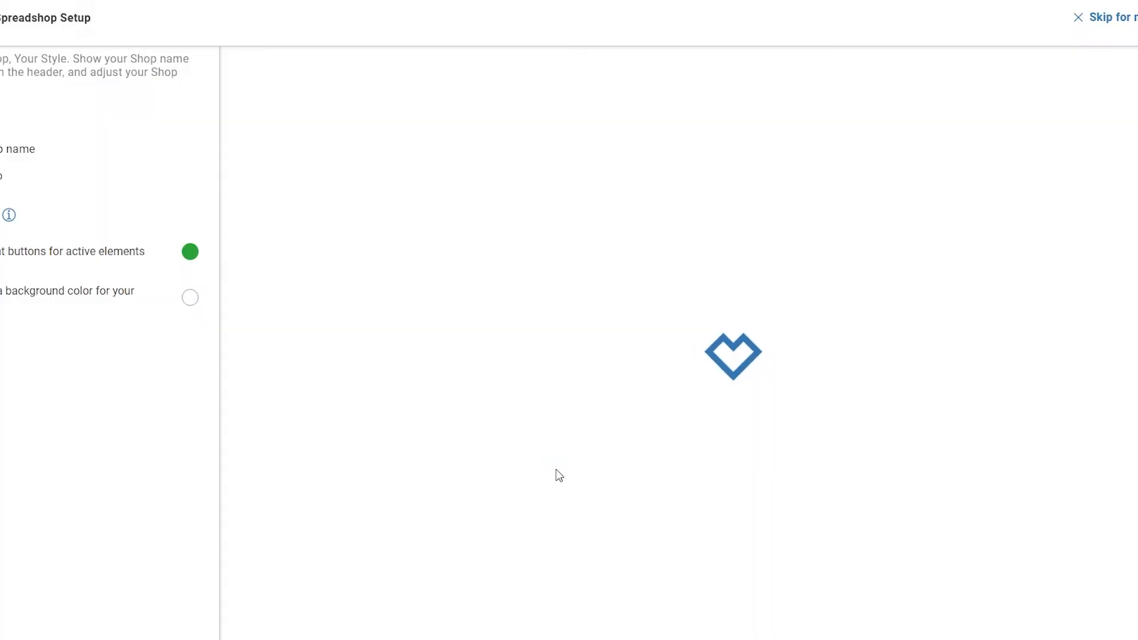
{"action": "scroll", "coordinate": [658, 391], "scroll_direction": "up", "scroll_amount": 5}
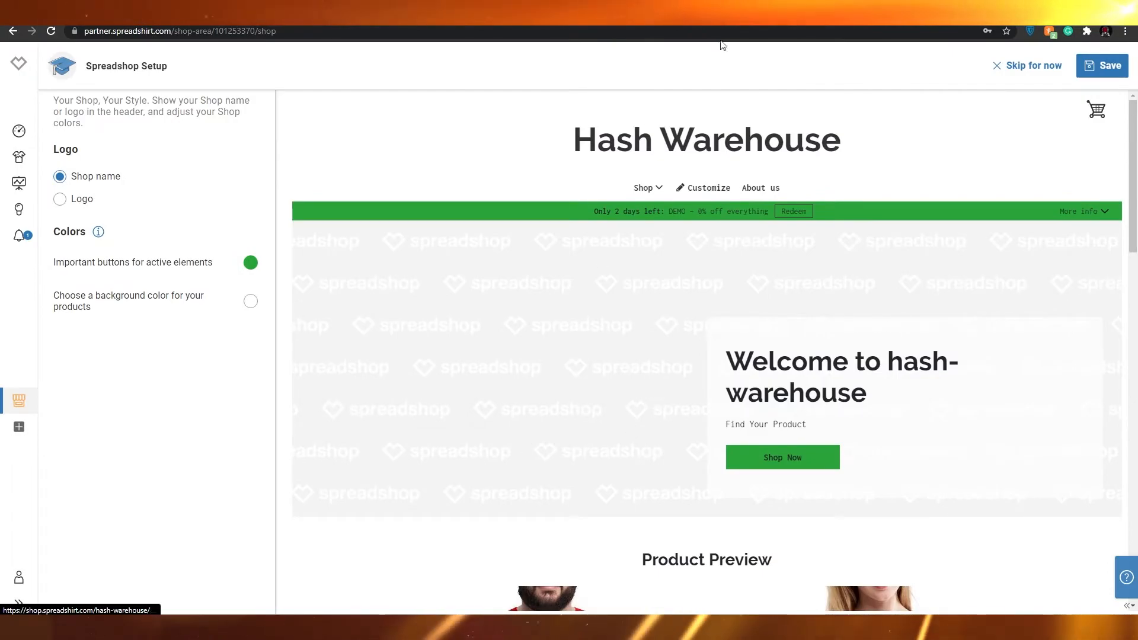
{"action": "scroll", "coordinate": [625, 267], "scroll_direction": "down", "scroll_amount": 10}
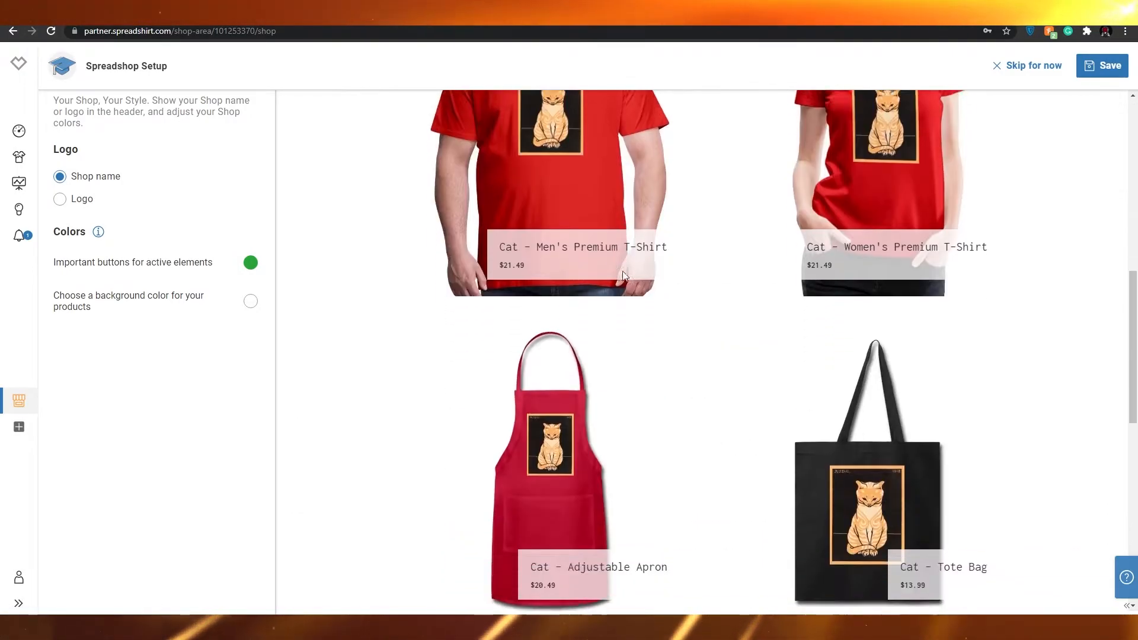
{"action": "scroll", "coordinate": [623, 275], "scroll_direction": "down", "scroll_amount": 3}
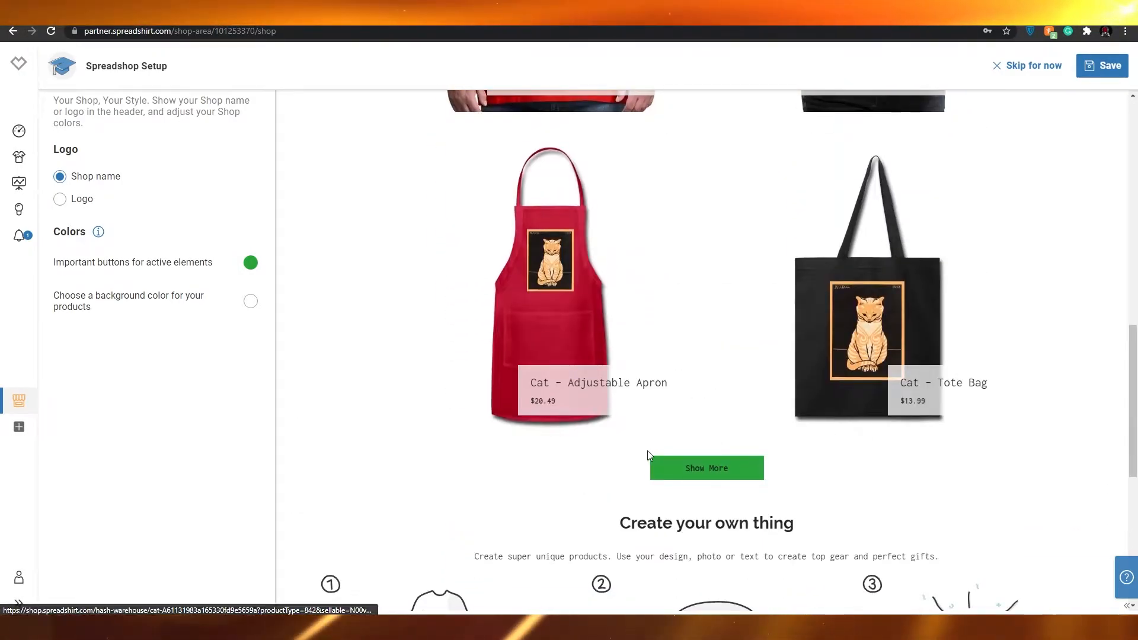
{"action": "scroll", "coordinate": [650, 455], "scroll_direction": "up", "scroll_amount": 4}
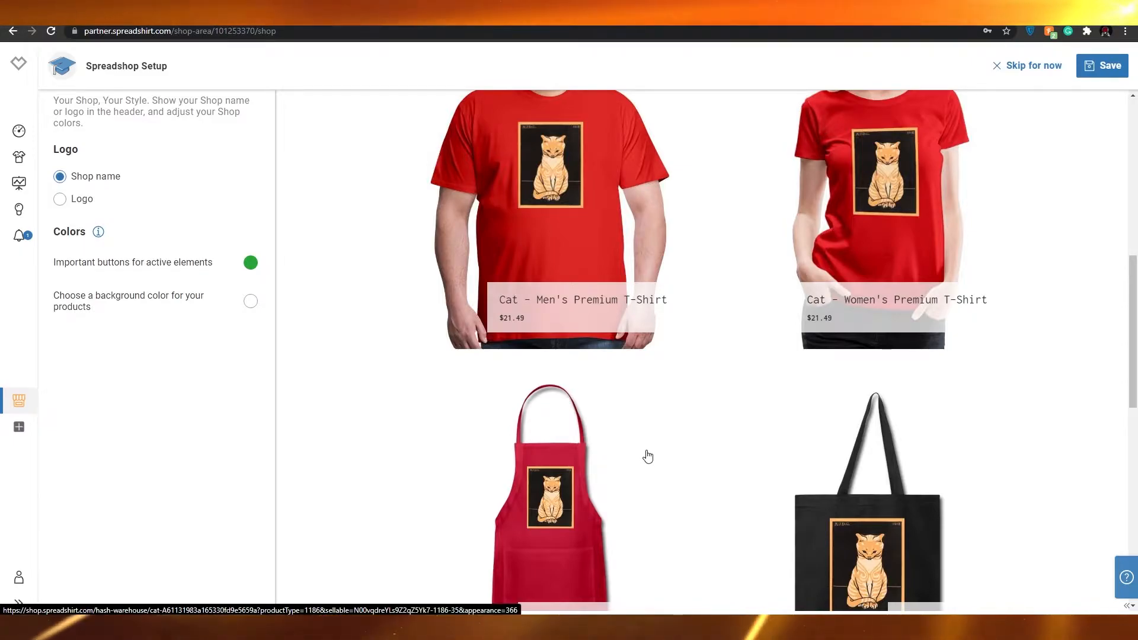
{"action": "scroll", "coordinate": [647, 456], "scroll_direction": "up", "scroll_amount": 3}
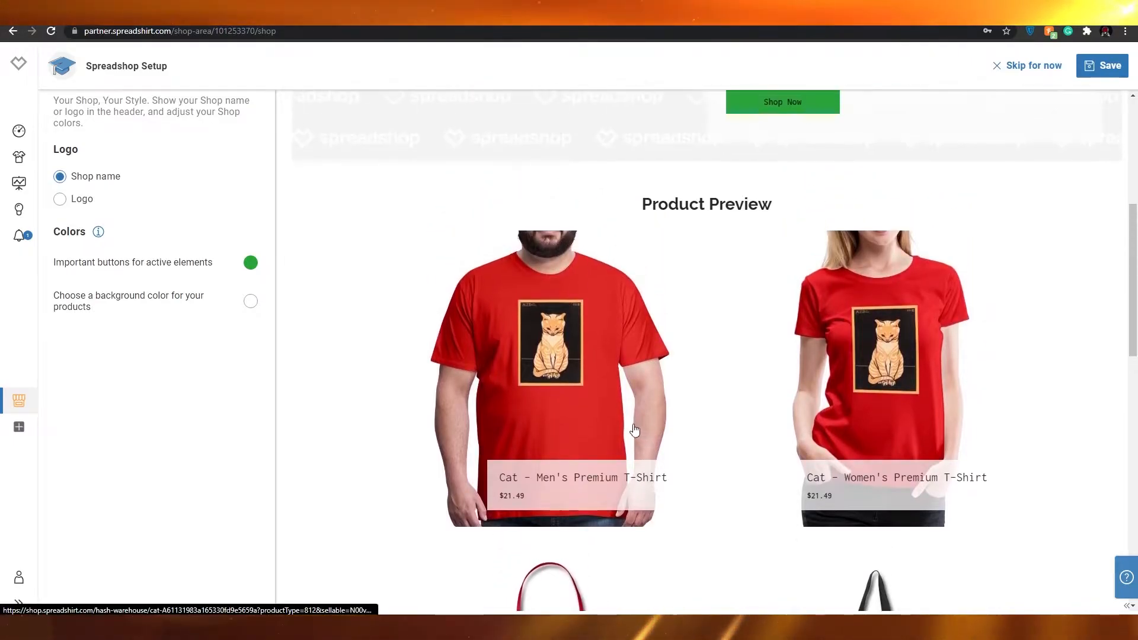
{"action": "scroll", "coordinate": [620, 426], "scroll_direction": "down", "scroll_amount": 3}
{"action": "scroll", "coordinate": [621, 427], "scroll_direction": "up", "scroll_amount": 2}
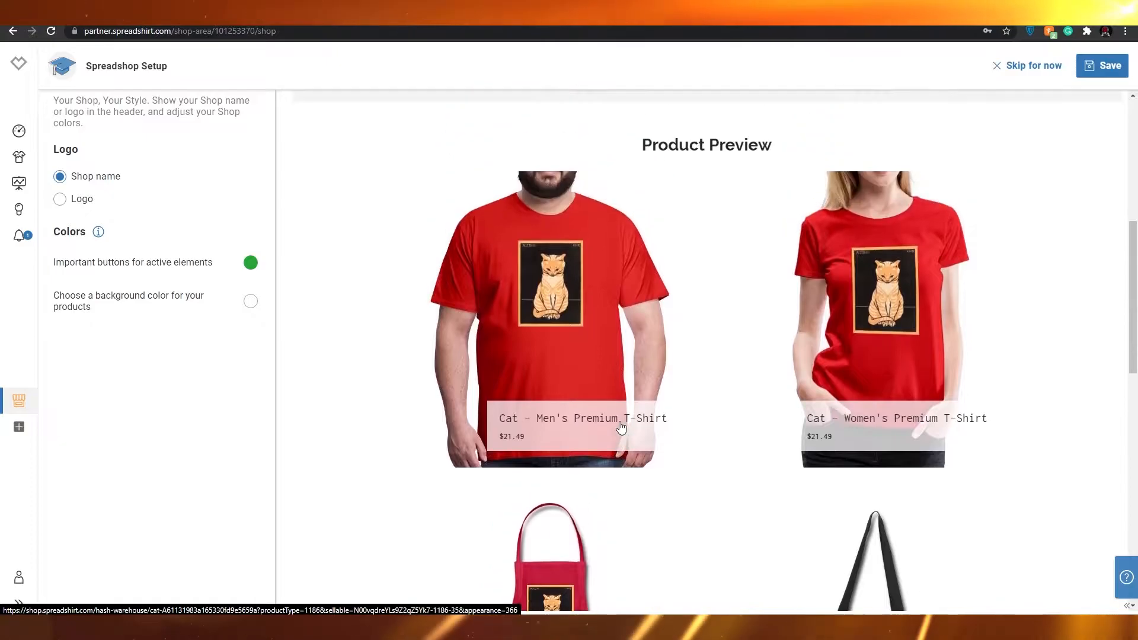
{"action": "scroll", "coordinate": [616, 427], "scroll_direction": "down", "scroll_amount": 6}
{"action": "scroll", "coordinate": [459, 436], "scroll_direction": "up", "scroll_amount": 2}
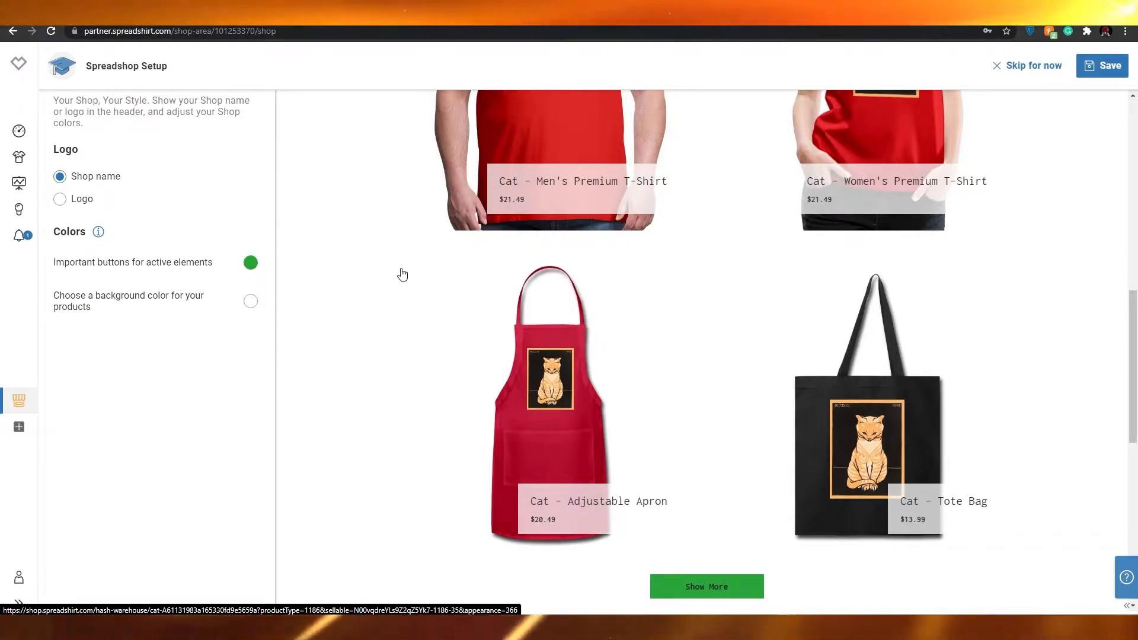
{"action": "scroll", "coordinate": [366, 234], "scroll_direction": "up", "scroll_amount": 4}
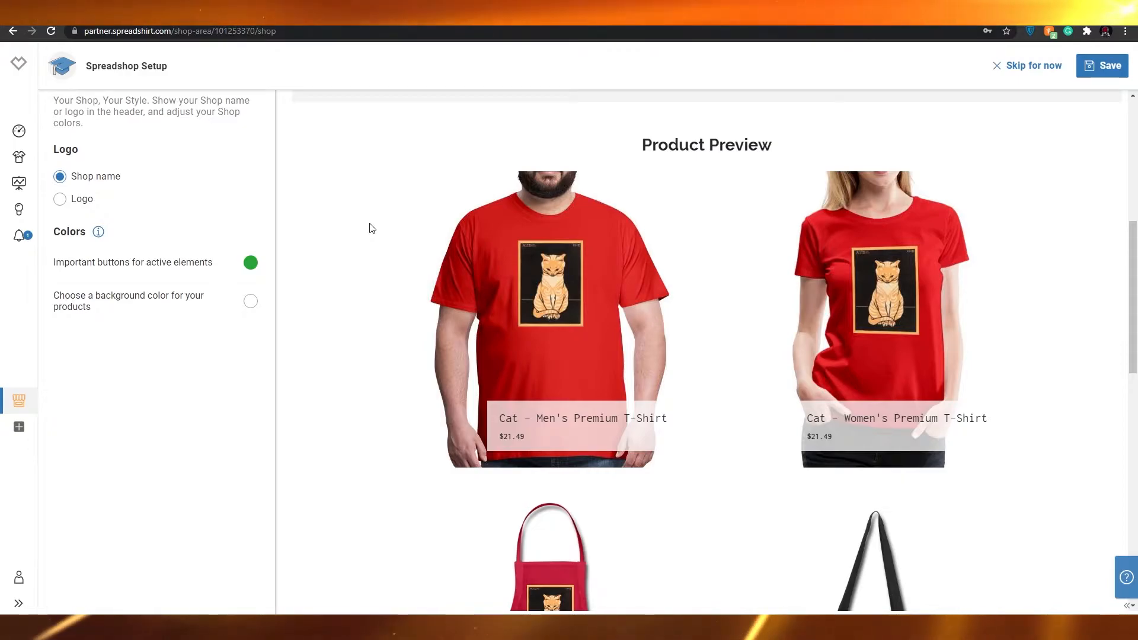
Switch the shop header to a logo and upload the cat head picture image-from-rawpixel-id-481409-jpeg for it.
{"action": "scroll", "coordinate": [372, 229], "scroll_direction": "down", "scroll_amount": 9}
{"action": "scroll", "coordinate": [371, 237], "scroll_direction": "up", "scroll_amount": 15}
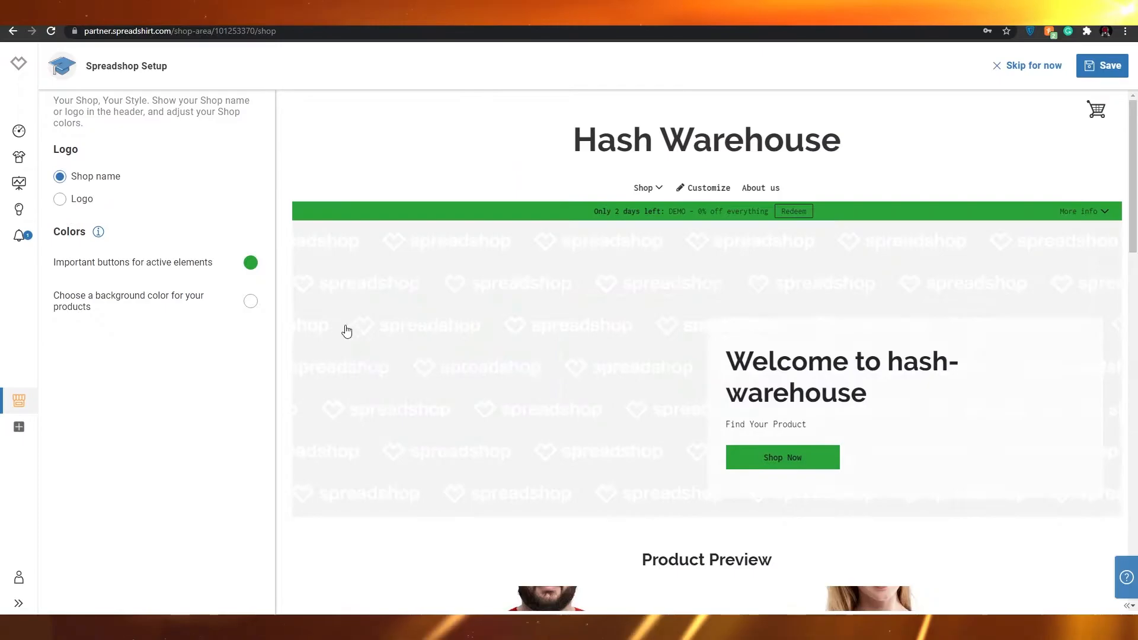
{"action": "scroll", "coordinate": [587, 356], "scroll_direction": "down", "scroll_amount": 3}
{"action": "scroll", "coordinate": [647, 336], "scroll_direction": "up", "scroll_amount": 3}
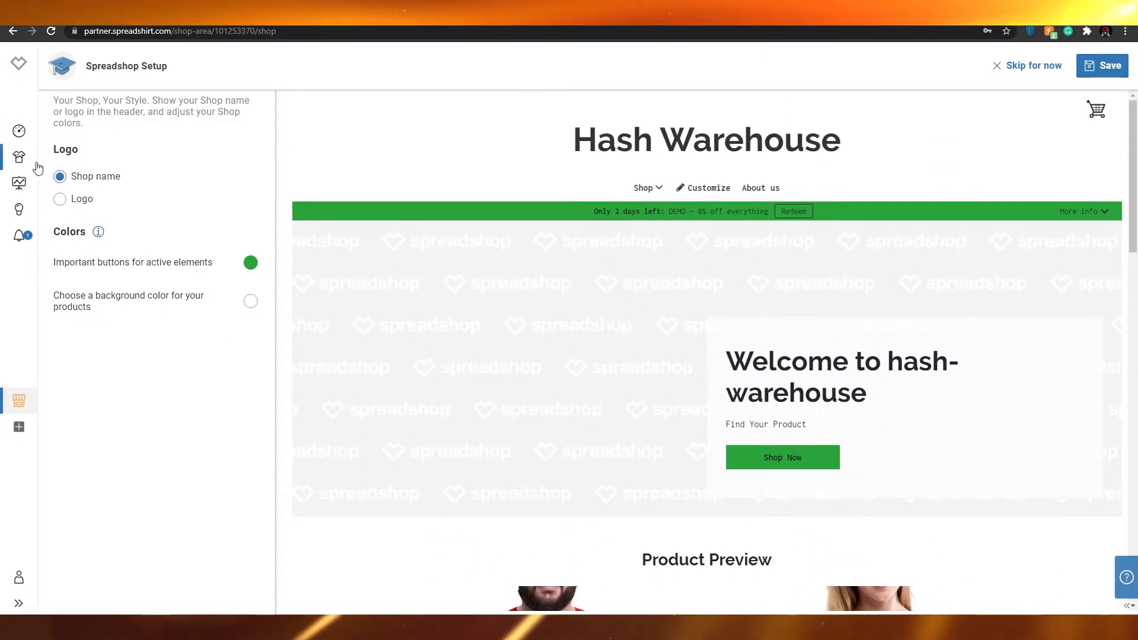
{"action": "left_click", "coordinate": [80, 200]}
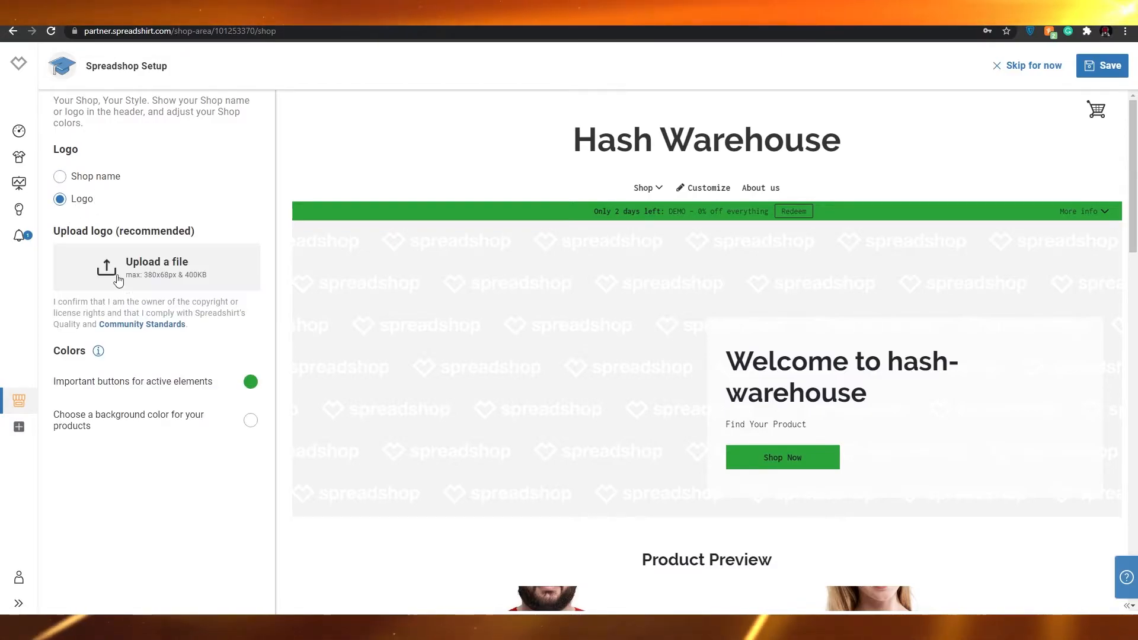
{"action": "left_click", "coordinate": [121, 273]}
{"action": "left_click", "coordinate": [334, 102]}
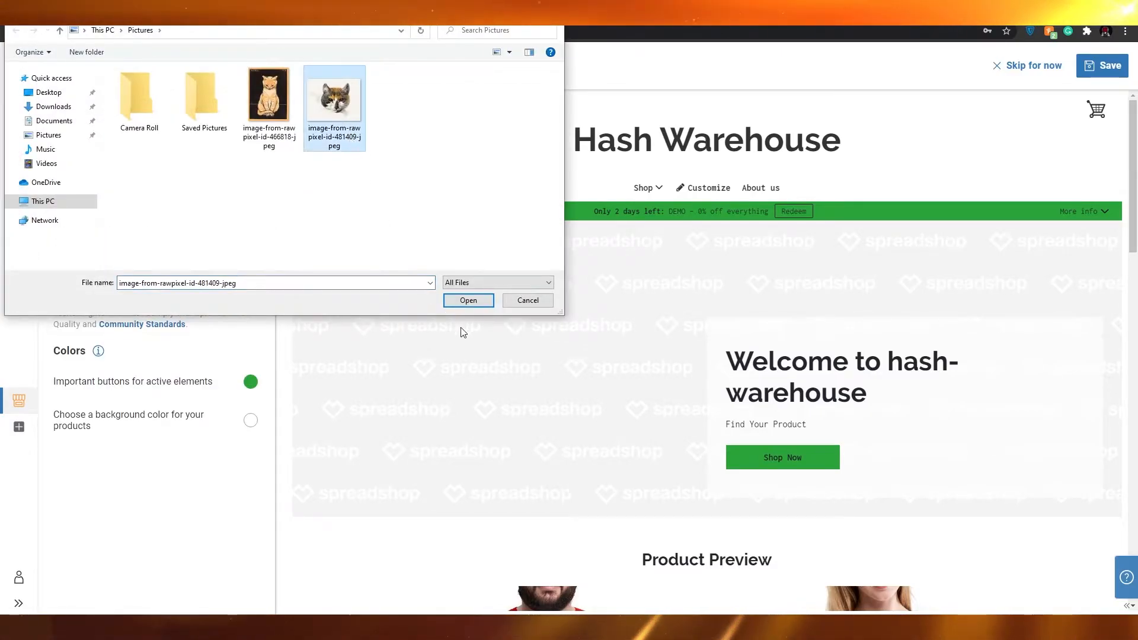
{"action": "left_click", "coordinate": [482, 308]}
Crop the logo to a full-width horizontal band across the cat's eyes and apply it.
{"action": "left_click_drag", "start_coordinate": [563, 368], "coordinate": [564, 460]}
{"action": "left_click_drag", "start_coordinate": [564, 240], "coordinate": [567, 279]}
{"action": "left_click_drag", "start_coordinate": [568, 457], "coordinate": [572, 422]}
{"action": "left_click_drag", "start_coordinate": [648, 347], "coordinate": [646, 354]}
{"action": "left_click_drag", "start_coordinate": [569, 422], "coordinate": [568, 402]}
{"action": "left_click_drag", "start_coordinate": [590, 306], "coordinate": [589, 282]}
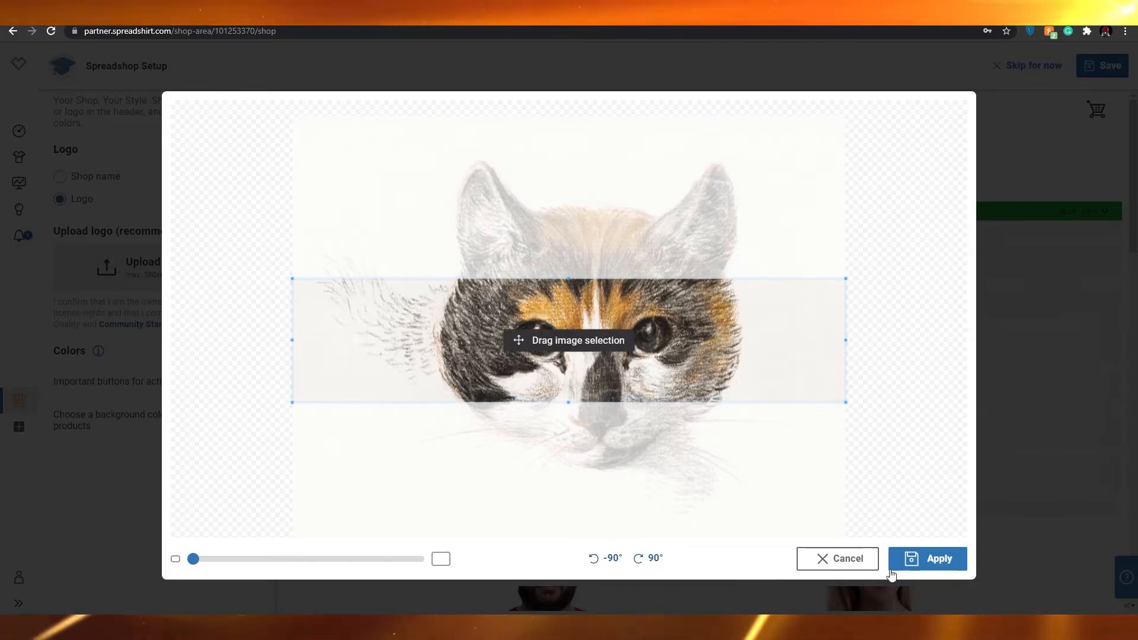
{"action": "left_click", "coordinate": [928, 570]}
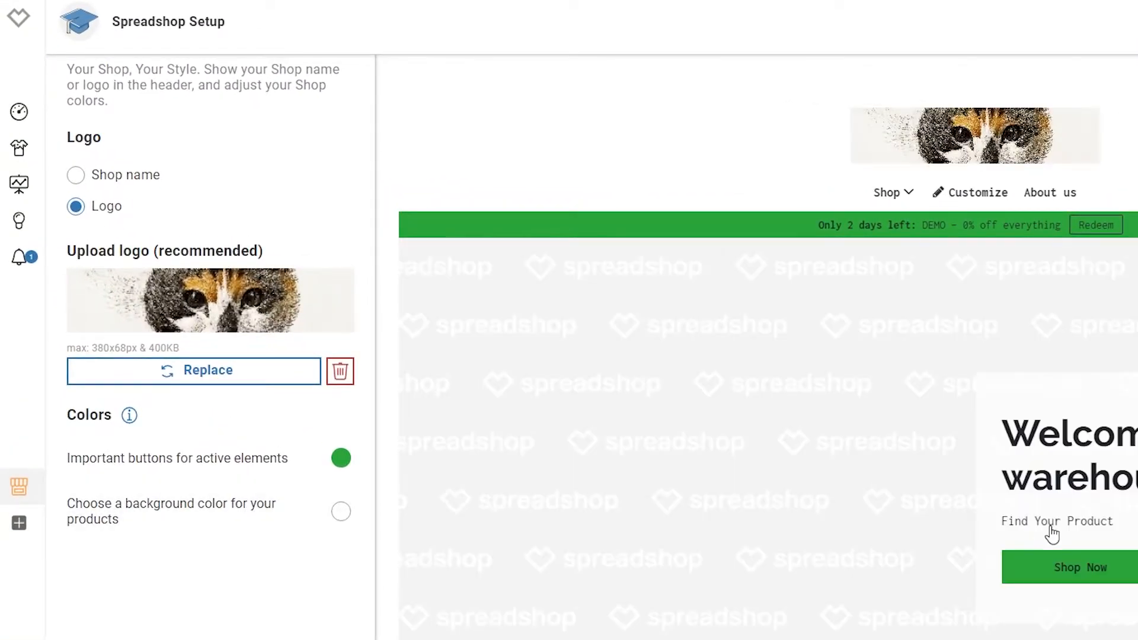
Set the color of important buttons for active elements to blue and open the product background color options.
{"action": "left_click", "coordinate": [961, 203]}
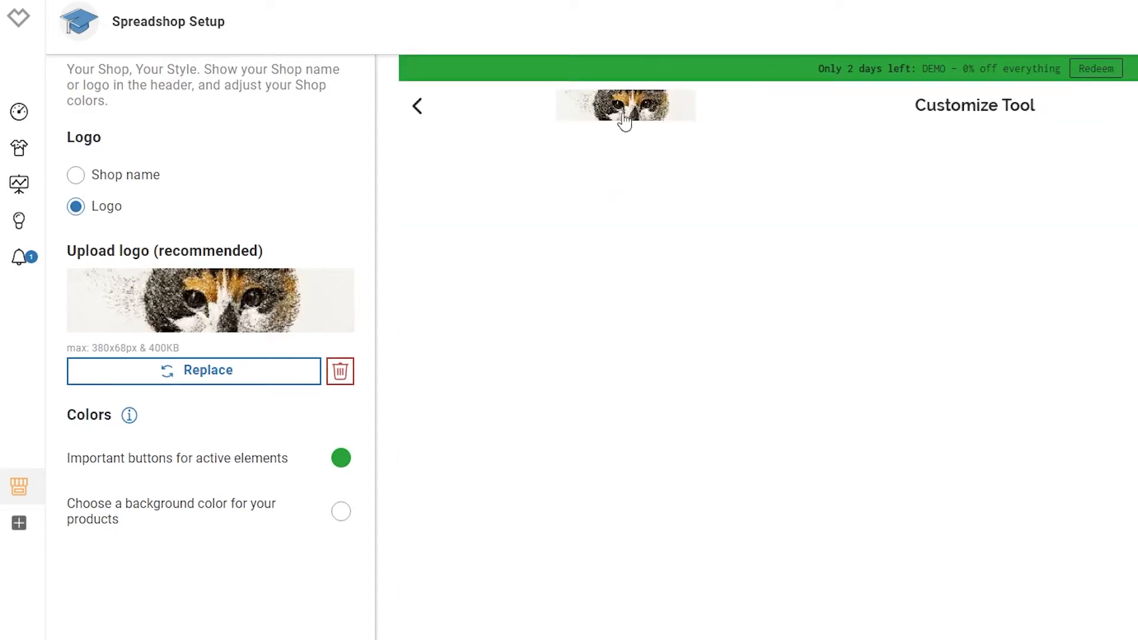
{"action": "left_click", "coordinate": [643, 119]}
{"action": "left_click", "coordinate": [341, 458]}
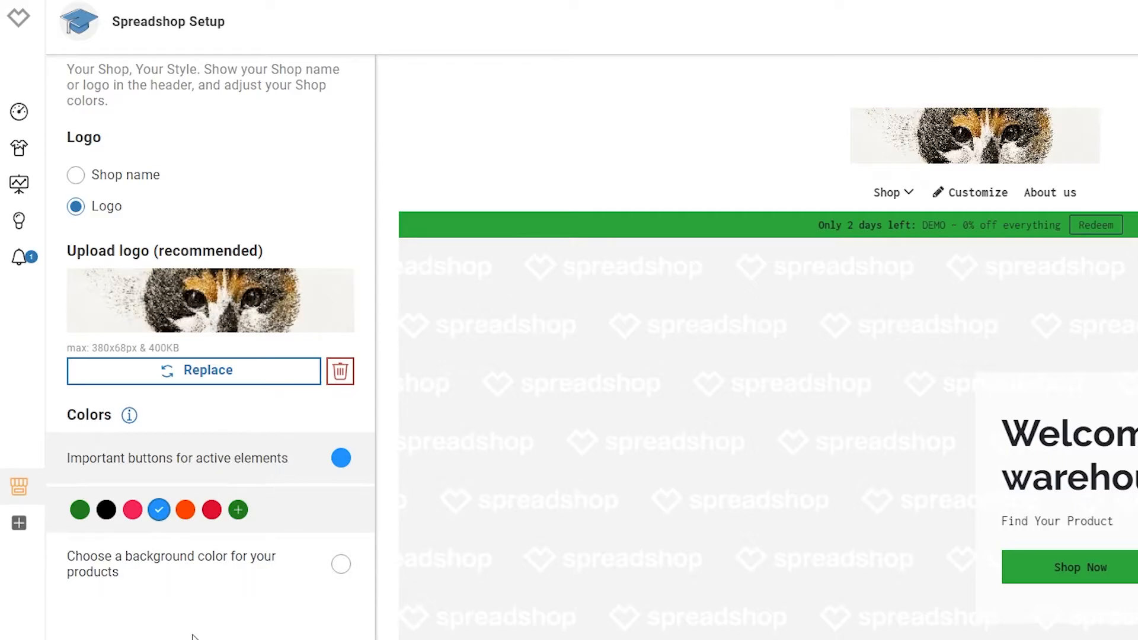
{"action": "left_click", "coordinate": [241, 587]}
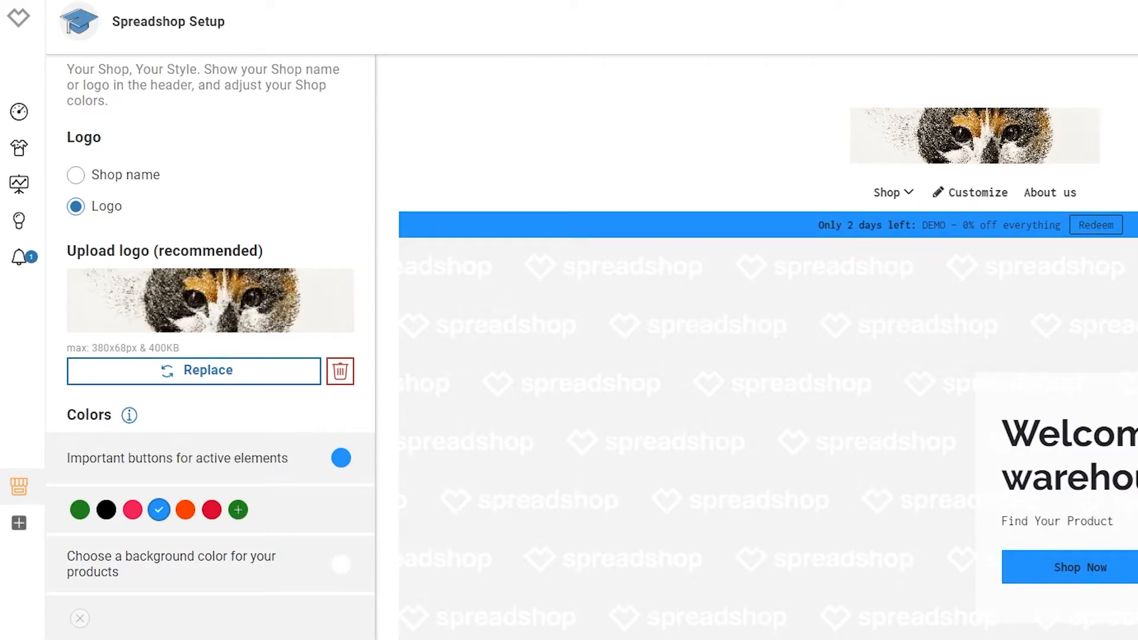
{"action": "scroll", "coordinate": [531, 405], "scroll_direction": "down", "scroll_amount": 5}
{"action": "scroll", "coordinate": [531, 405], "scroll_direction": "up", "scroll_amount": 5}
Compare the shop name and logo header options, and choose the shop name.
{"action": "left_click", "coordinate": [140, 188]}
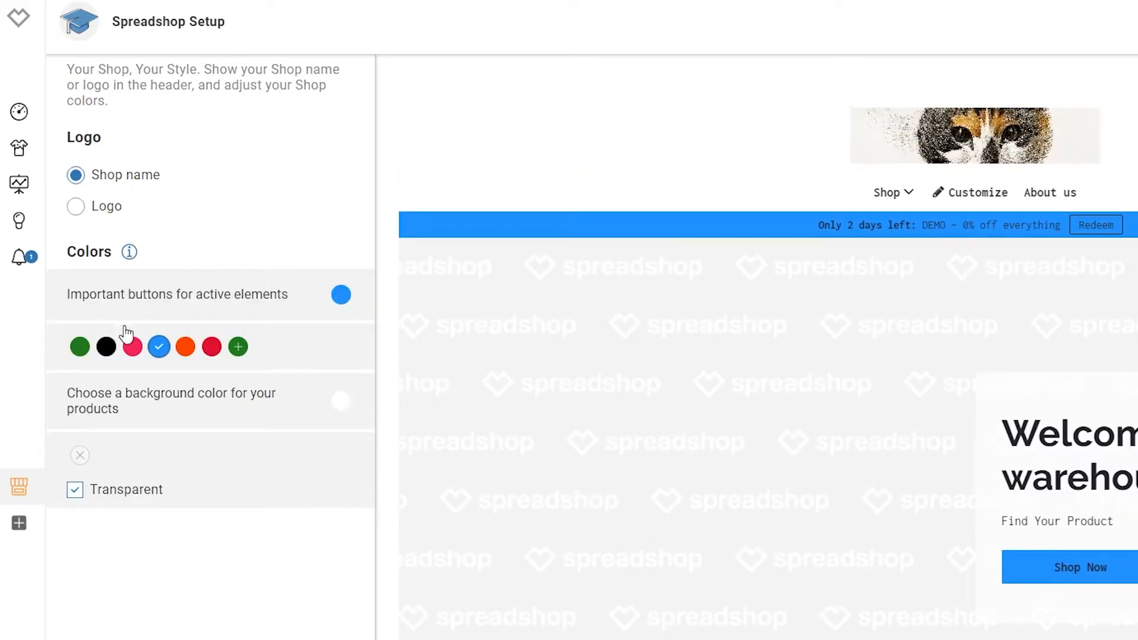
{"action": "left_click", "coordinate": [104, 209]}
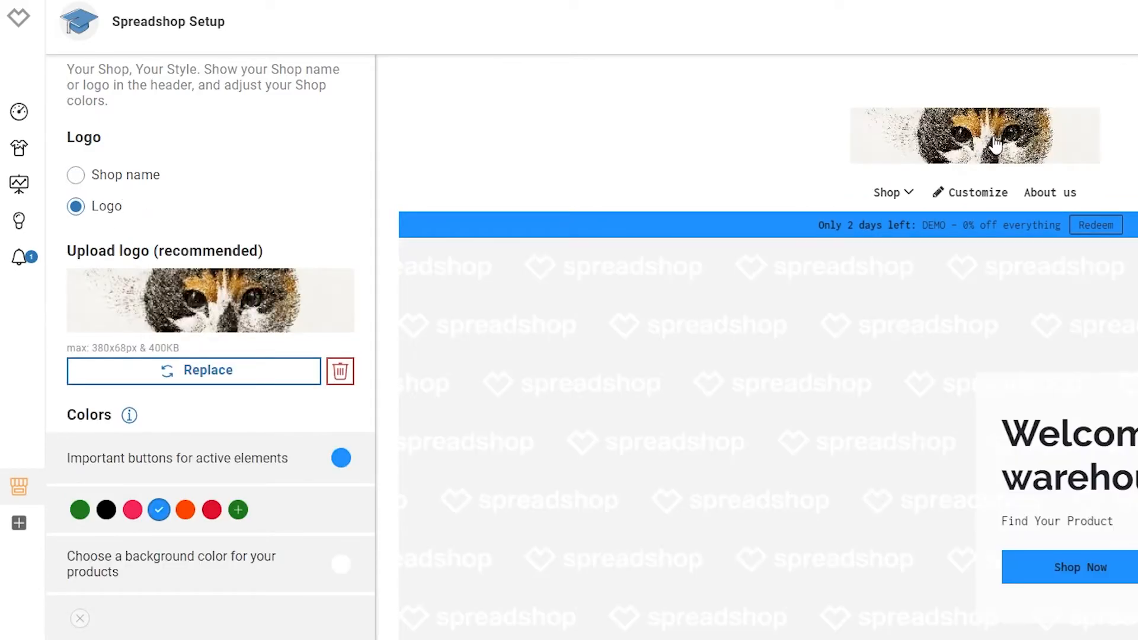
{"action": "left_click", "coordinate": [101, 181]}
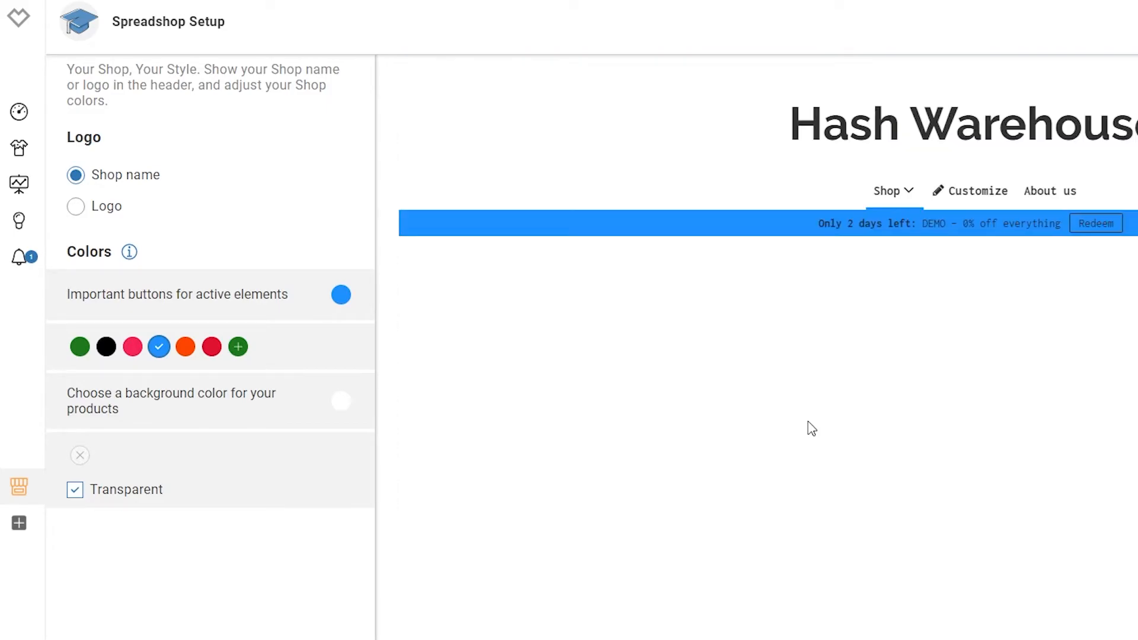
Examine all the cat products with their colors and prices in the shop preview's All Products page.
{"action": "scroll", "coordinate": [811, 428], "scroll_direction": "down", "scroll_amount": 10}
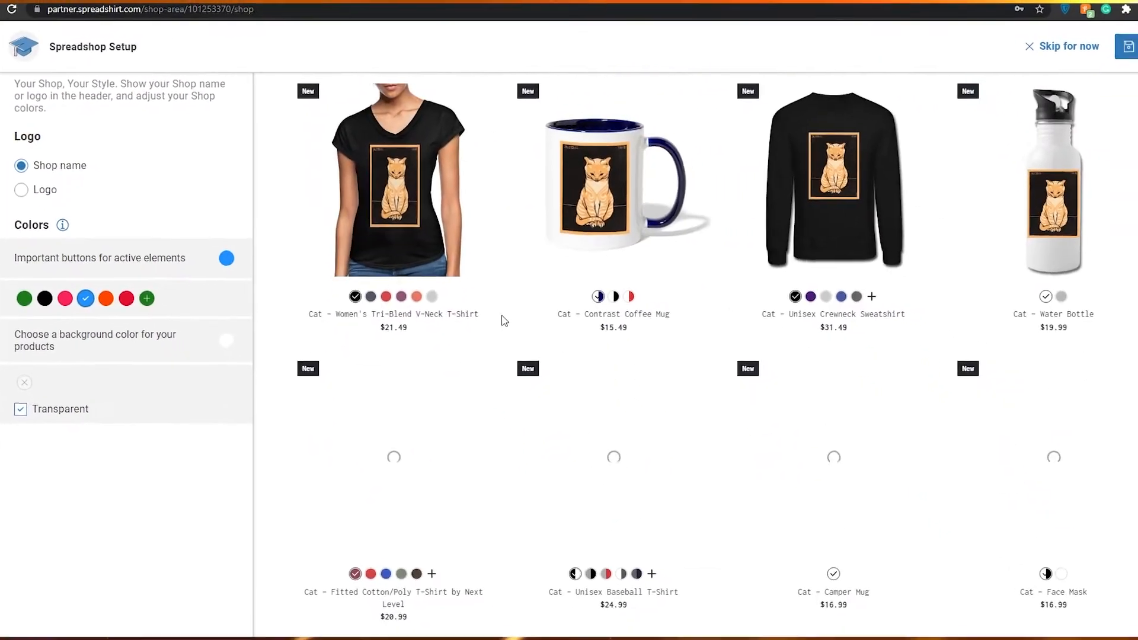
{"action": "scroll", "coordinate": [509, 322], "scroll_direction": "down", "scroll_amount": 7}
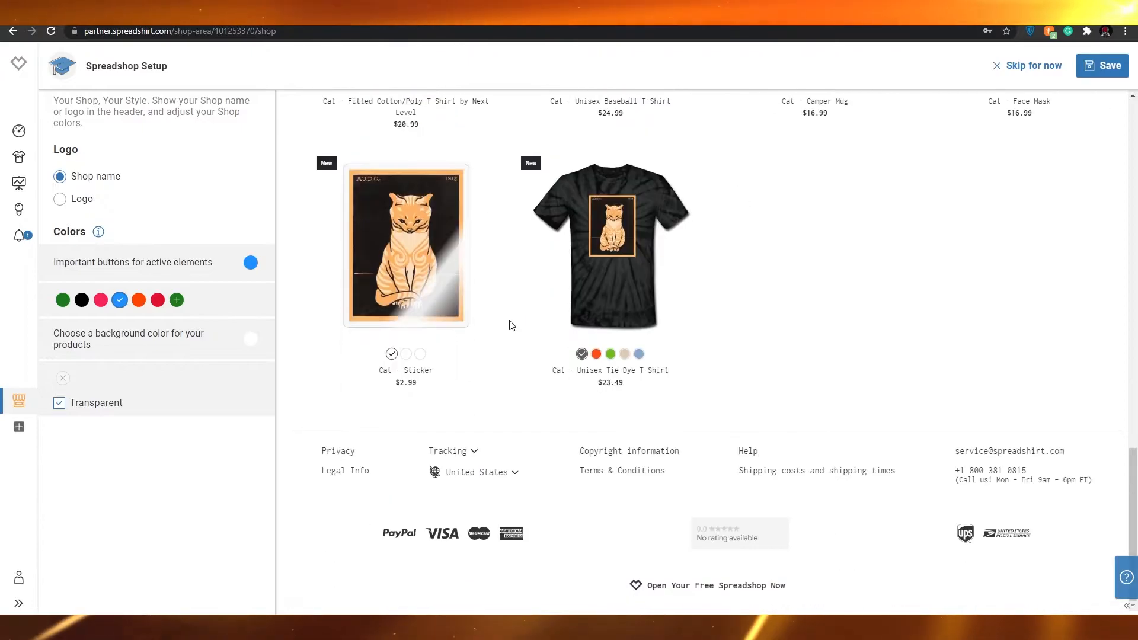
{"action": "scroll", "coordinate": [510, 323], "scroll_direction": "up", "scroll_amount": 6}
{"action": "scroll", "coordinate": [510, 323], "scroll_direction": "up", "scroll_amount": 5}
{"action": "scroll", "coordinate": [508, 332], "scroll_direction": "down", "scroll_amount": 10}
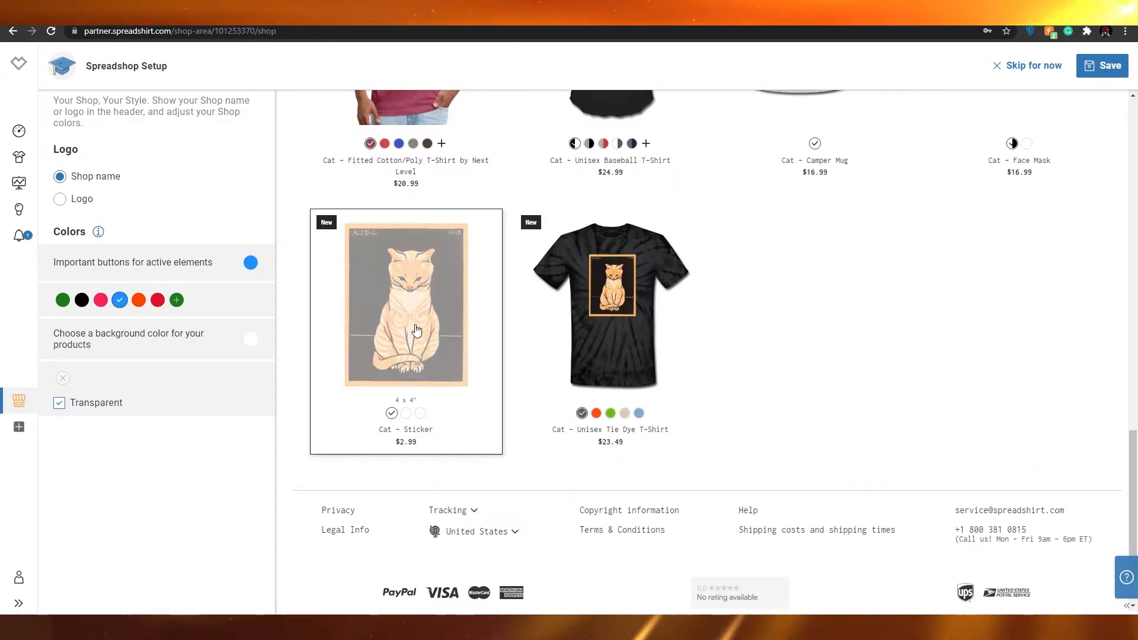
{"action": "scroll", "coordinate": [507, 333], "scroll_direction": "up", "scroll_amount": 3}
{"action": "scroll", "coordinate": [905, 498], "scroll_direction": "up", "scroll_amount": 4}
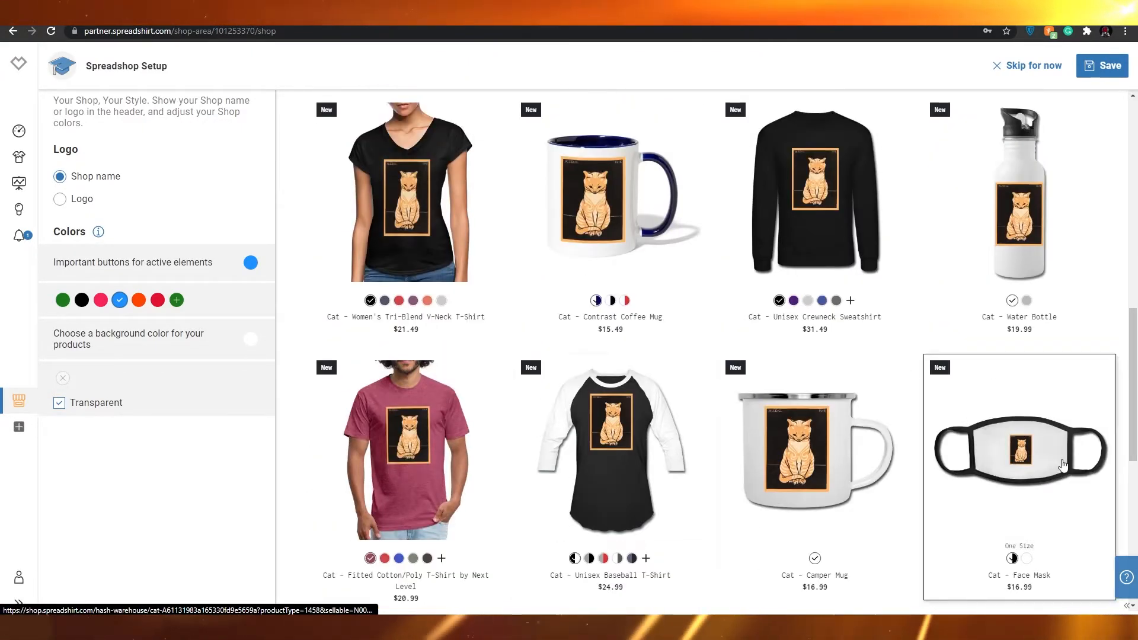
{"action": "scroll", "coordinate": [1062, 415], "scroll_direction": "up", "scroll_amount": 2}
{"action": "scroll", "coordinate": [1024, 475], "scroll_direction": "up", "scroll_amount": 4}
{"action": "scroll", "coordinate": [1024, 475], "scroll_direction": "up", "scroll_amount": 5}
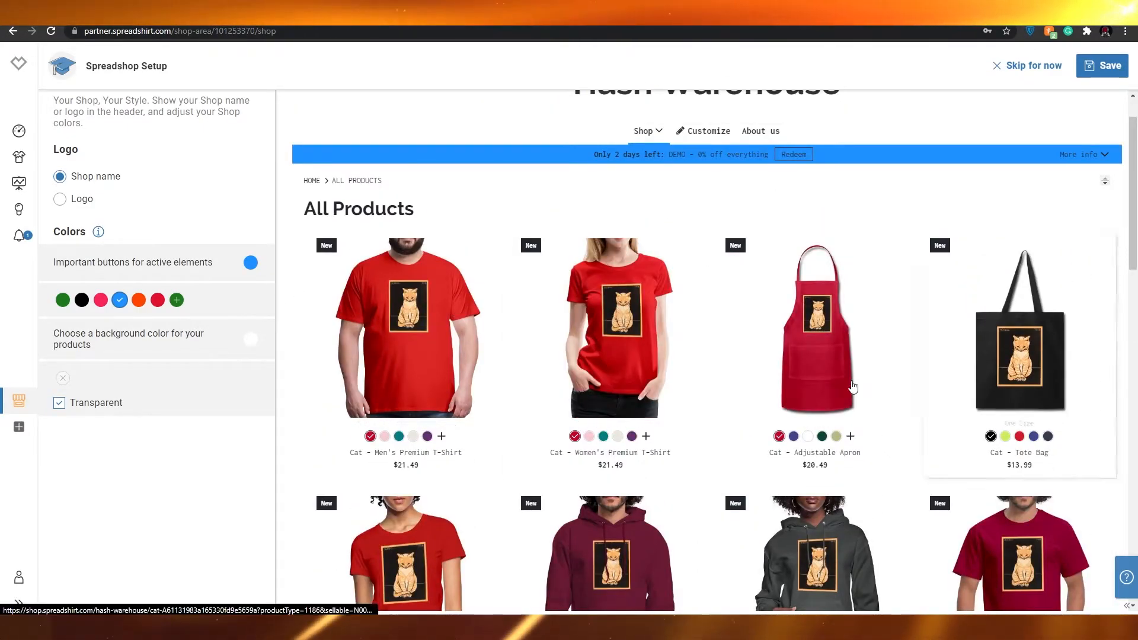
{"action": "scroll", "coordinate": [889, 380], "scroll_direction": "down", "scroll_amount": 15}
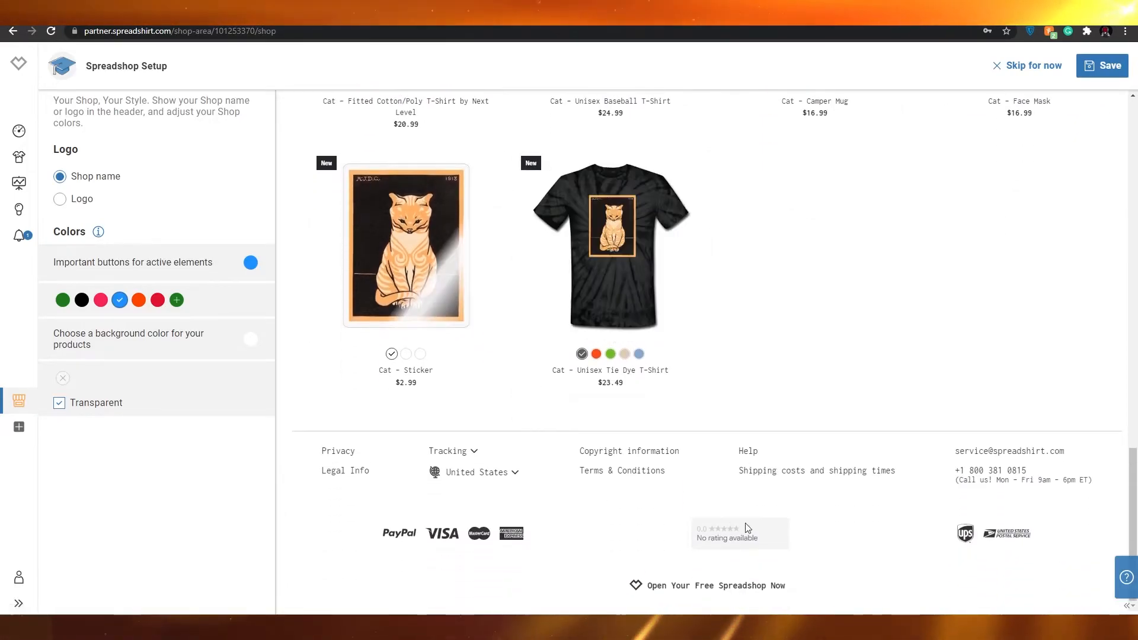
{"action": "scroll", "coordinate": [897, 479], "scroll_direction": "up", "scroll_amount": 15}
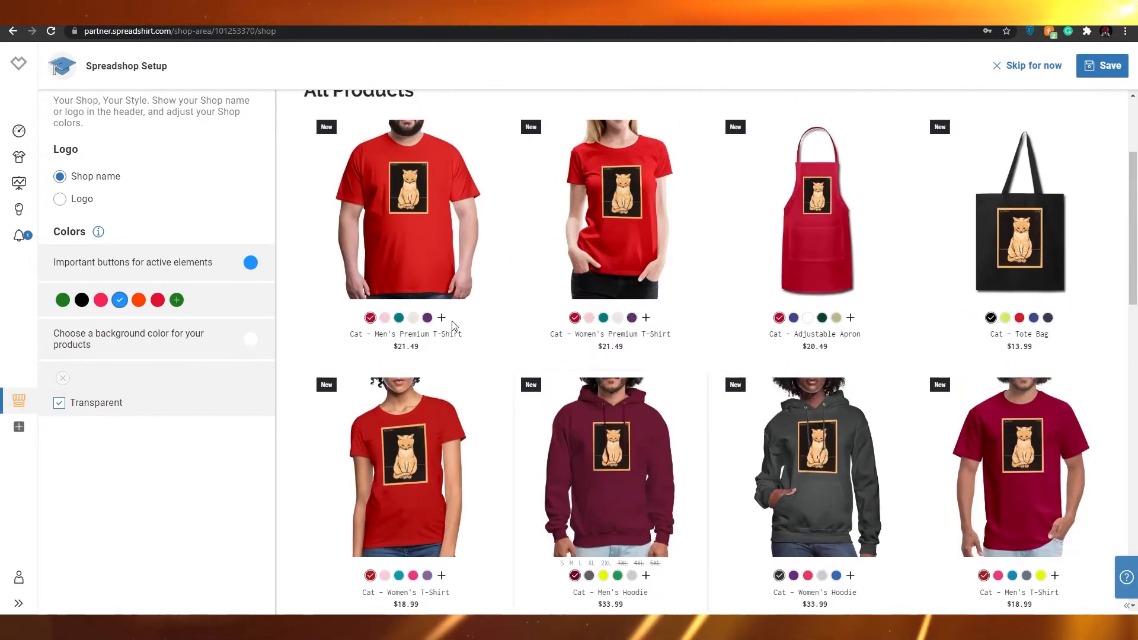
{"action": "scroll", "coordinate": [789, 273], "scroll_direction": "up", "scroll_amount": 3}
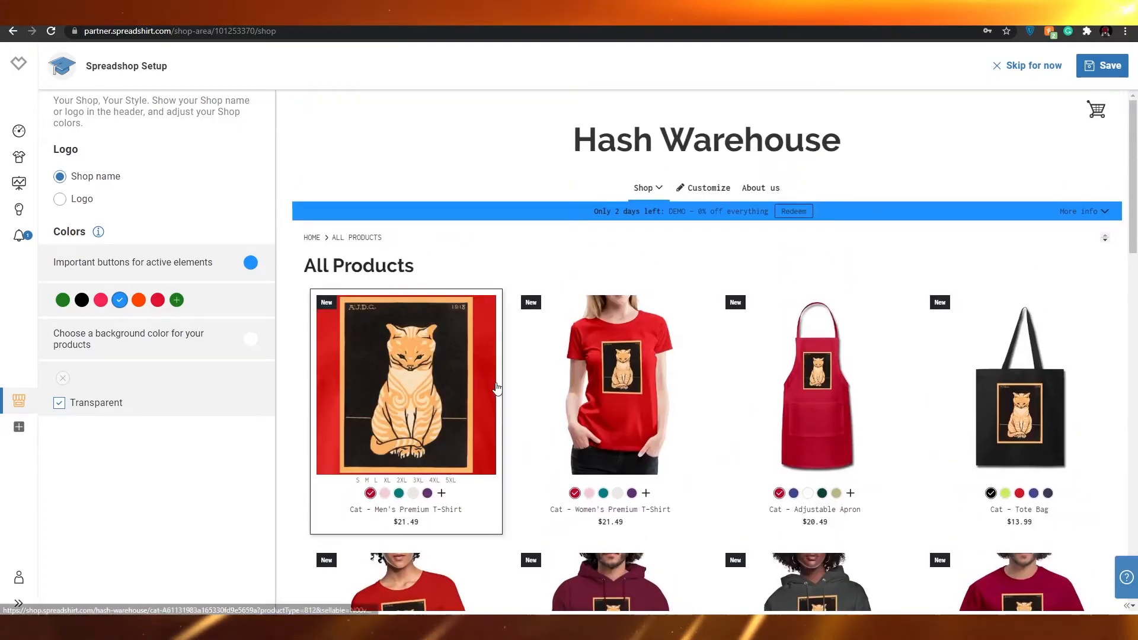
Save the Spreadshop setup and continue the checklist to activating the Spreadshop.
{"action": "left_click", "coordinate": [1103, 68]}
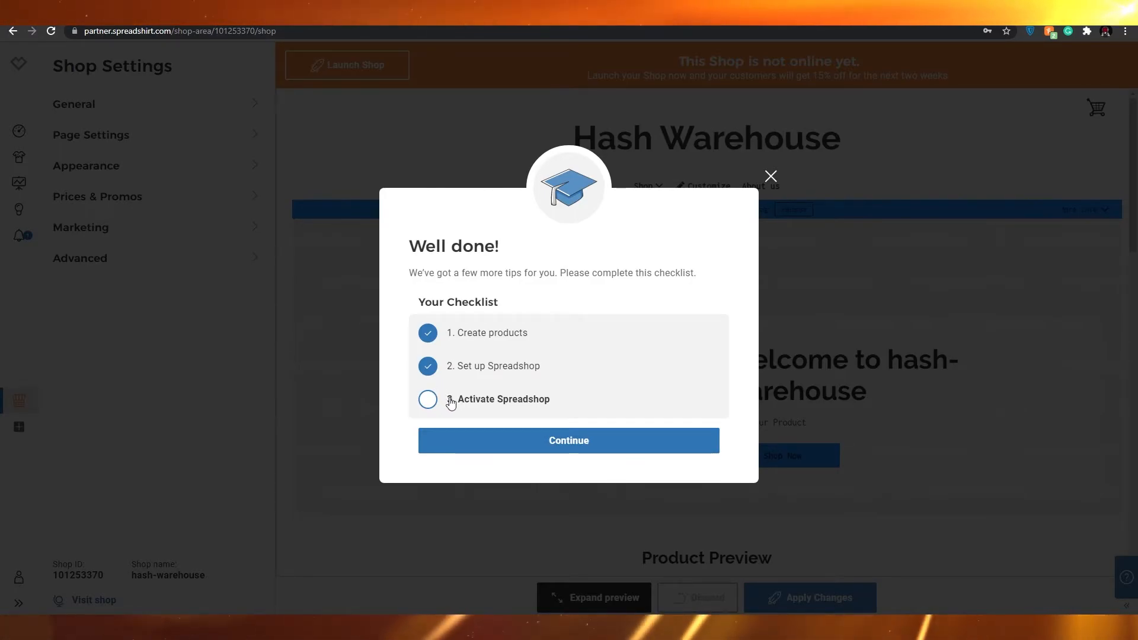
{"action": "left_click", "coordinate": [539, 454]}
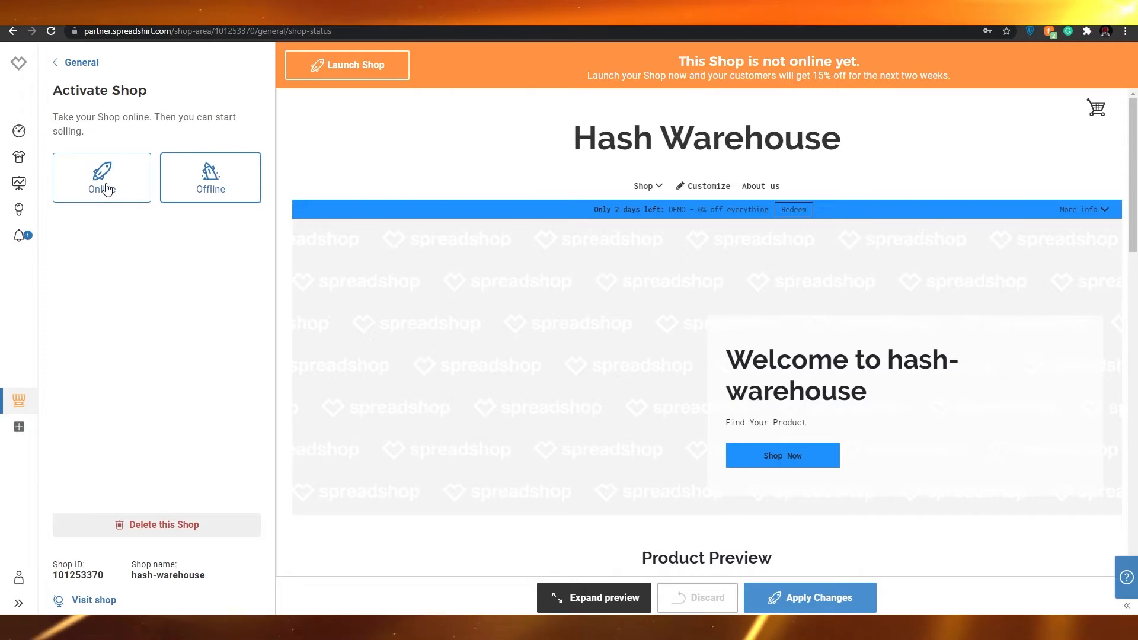
Look over the storefront preview from the welcome banner through the product preview to the footer before activation.
{"action": "scroll", "coordinate": [564, 424], "scroll_direction": "down", "scroll_amount": 10}
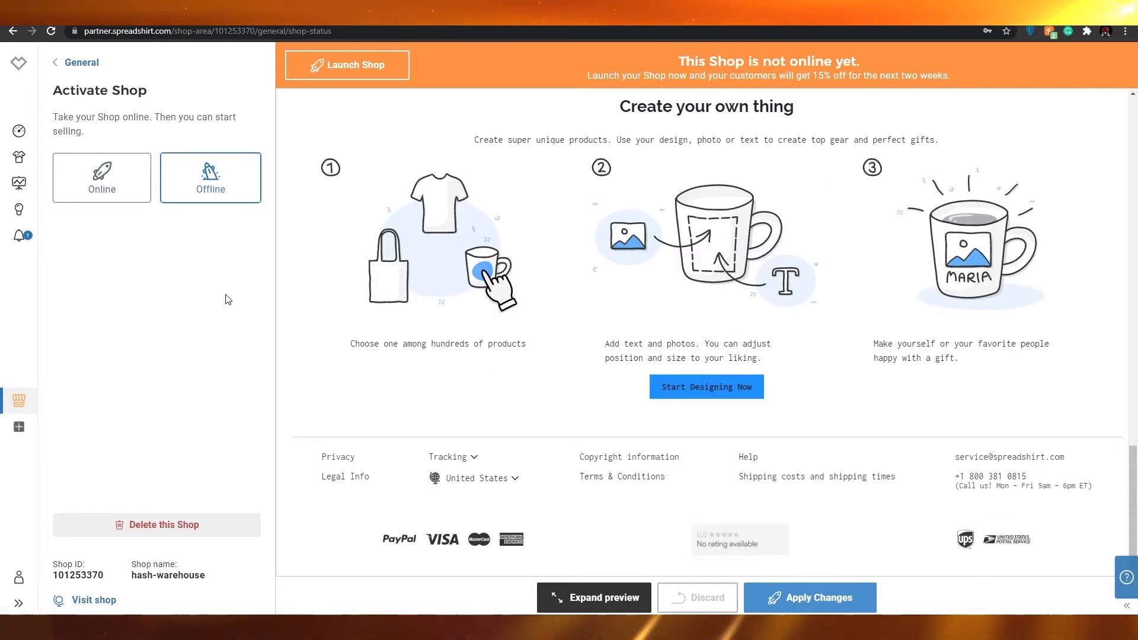
{"action": "scroll", "coordinate": [347, 238], "scroll_direction": "up", "scroll_amount": 3}
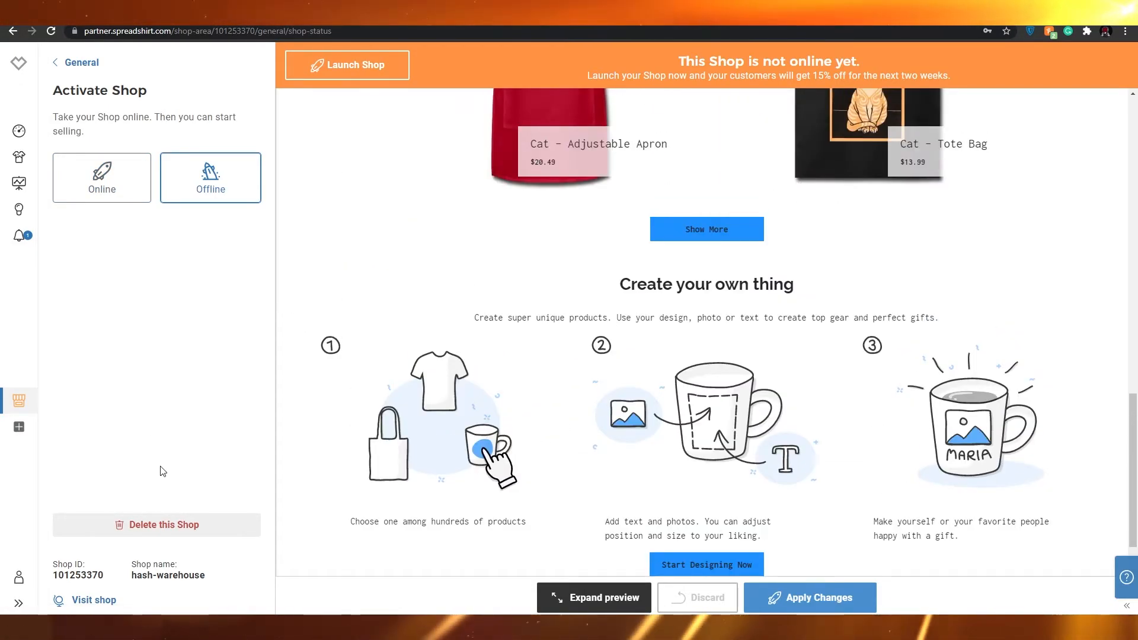
{"action": "scroll", "coordinate": [371, 446], "scroll_direction": "up", "scroll_amount": 8}
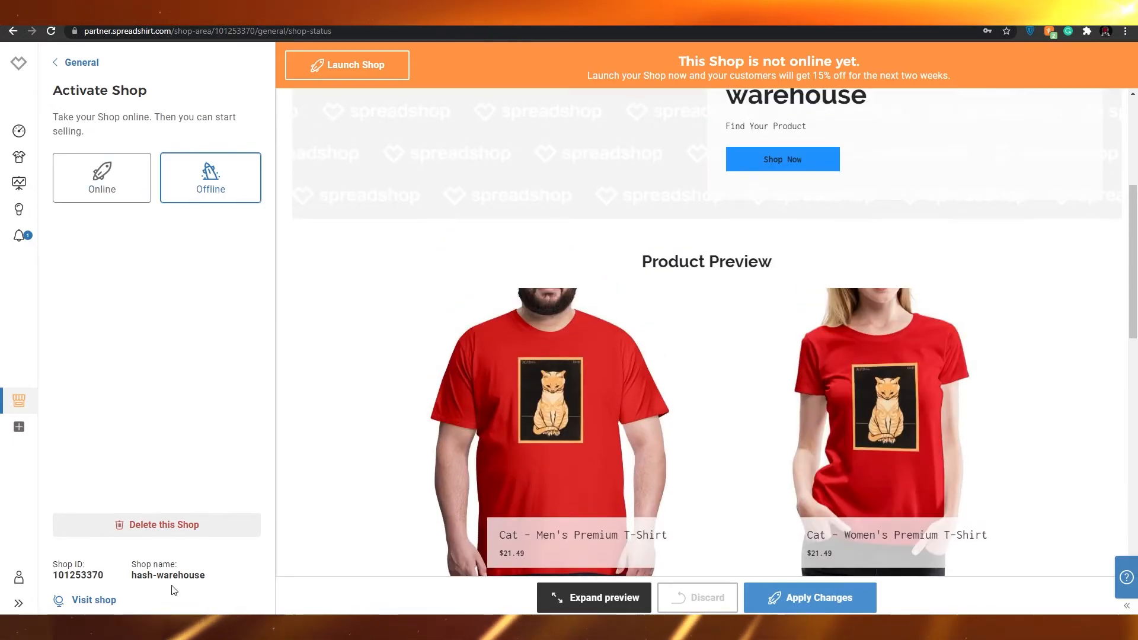
{"action": "scroll", "coordinate": [414, 480], "scroll_direction": "up", "scroll_amount": 5}
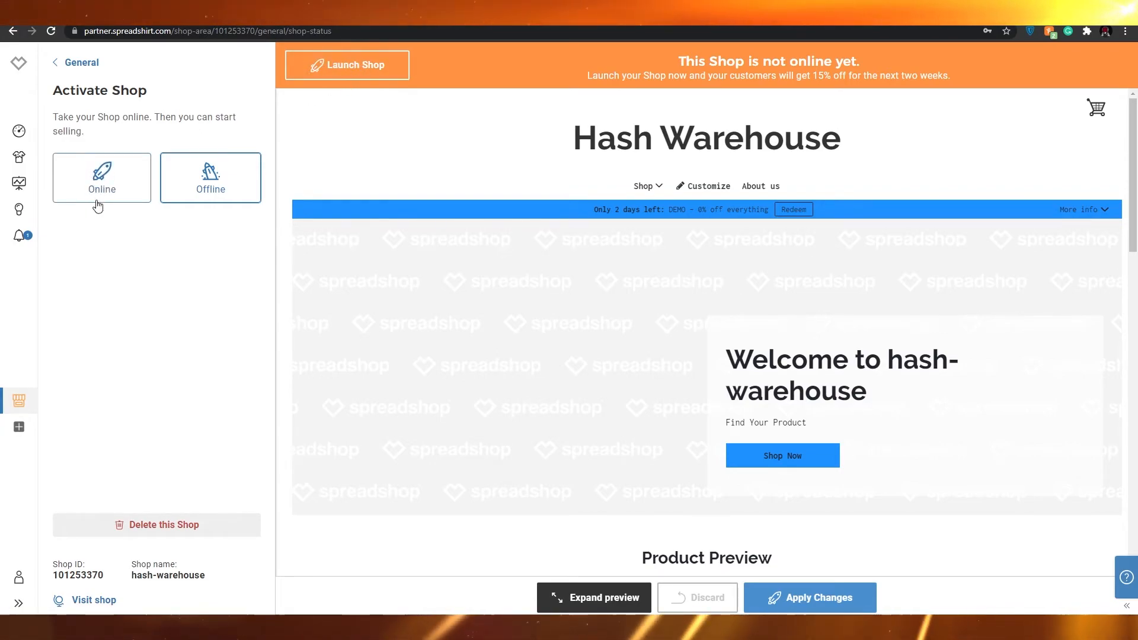
{"action": "scroll", "coordinate": [696, 470], "scroll_direction": "down", "scroll_amount": 15}
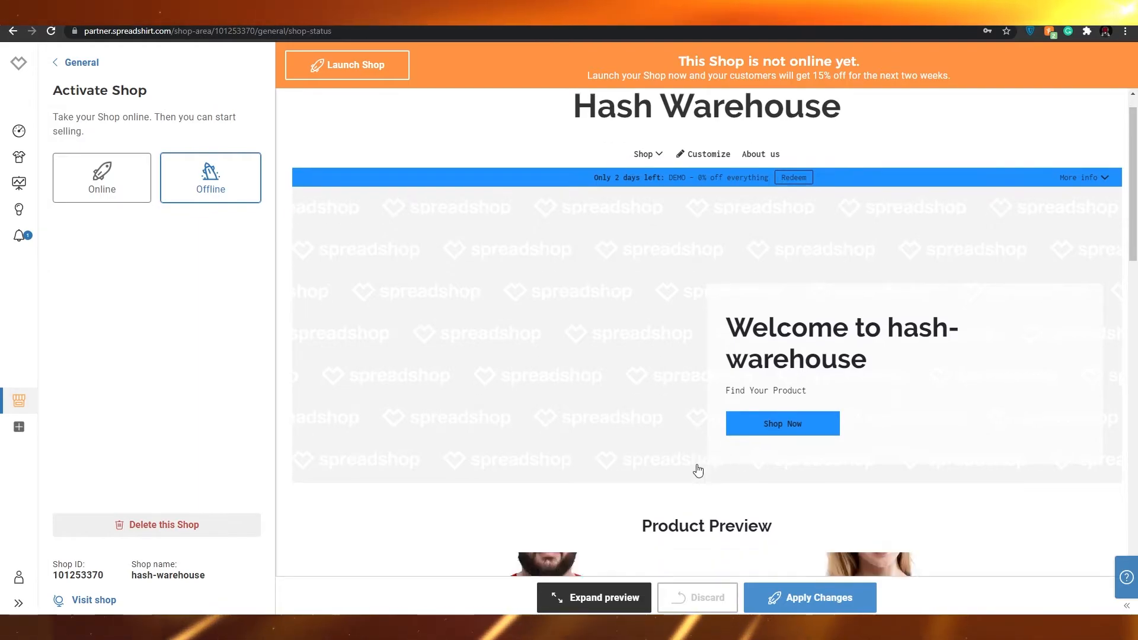
{"action": "scroll", "coordinate": [483, 543], "scroll_direction": "up", "scroll_amount": 15}
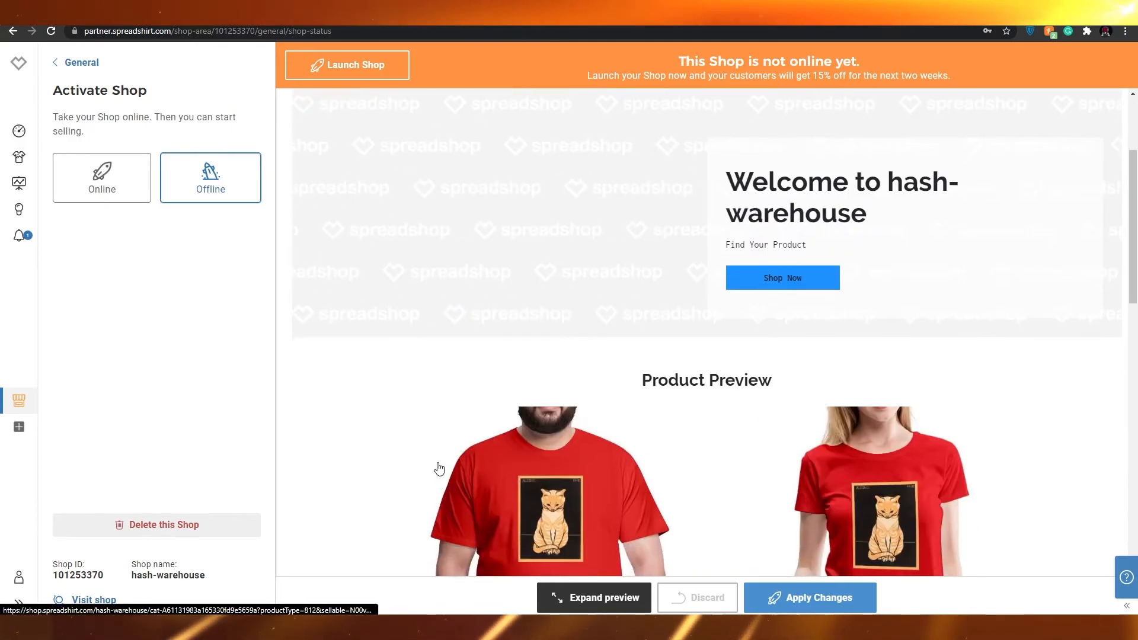
{"action": "scroll", "coordinate": [436, 467], "scroll_direction": "down", "scroll_amount": 4}
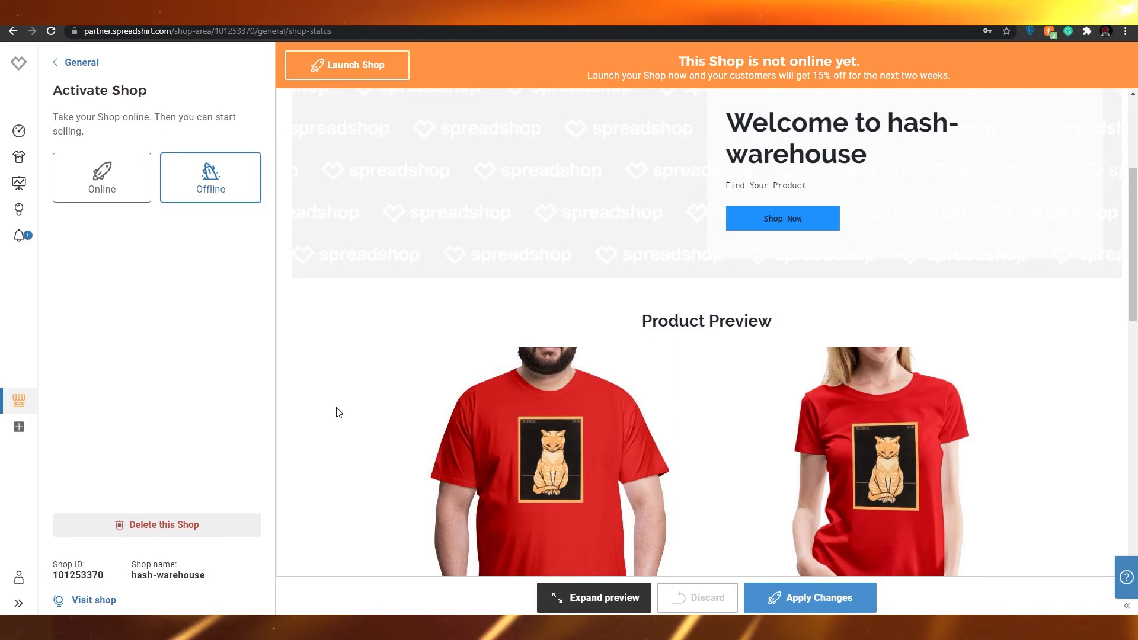
{"action": "scroll", "coordinate": [337, 412], "scroll_direction": "down", "scroll_amount": 5}
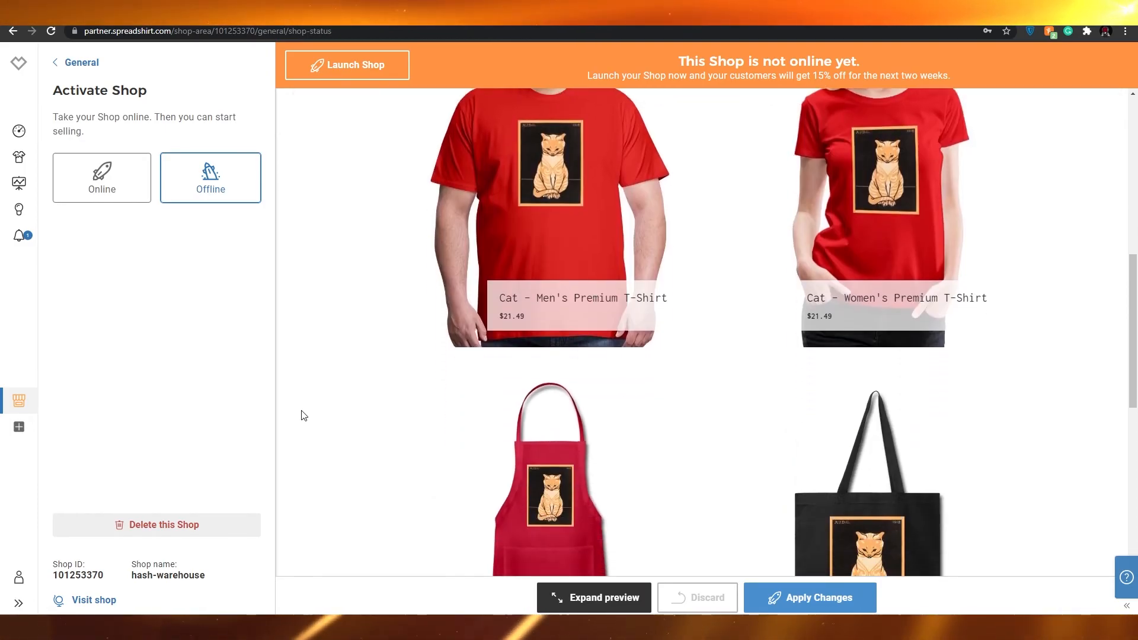
{"action": "scroll", "coordinate": [303, 415], "scroll_direction": "down", "scroll_amount": 6}
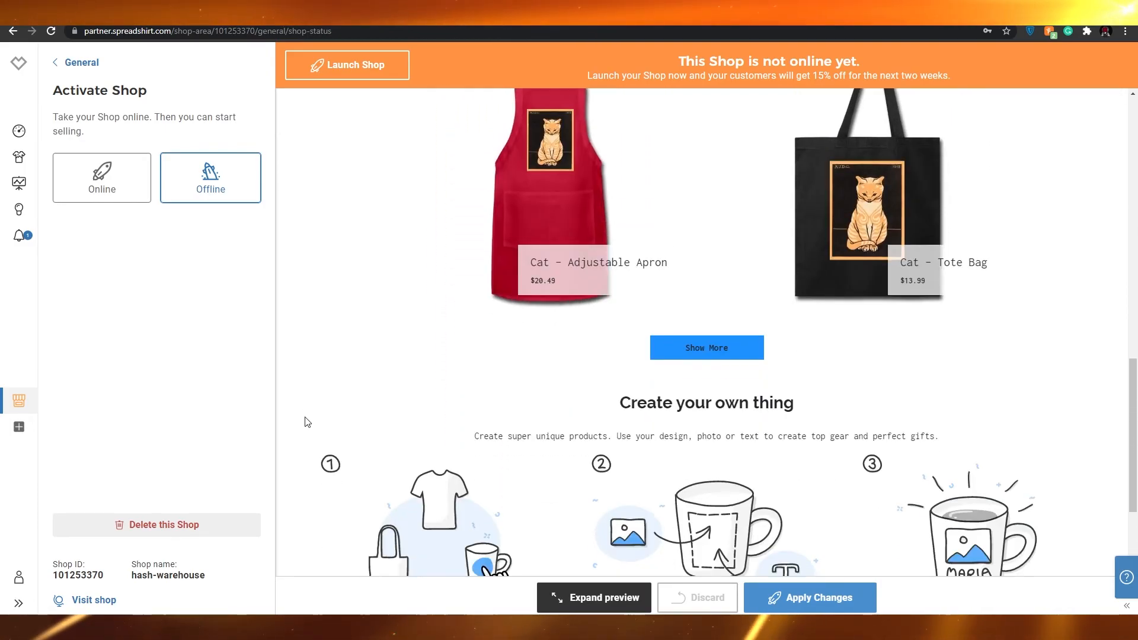
{"action": "scroll", "coordinate": [306, 421], "scroll_direction": "down", "scroll_amount": 5}
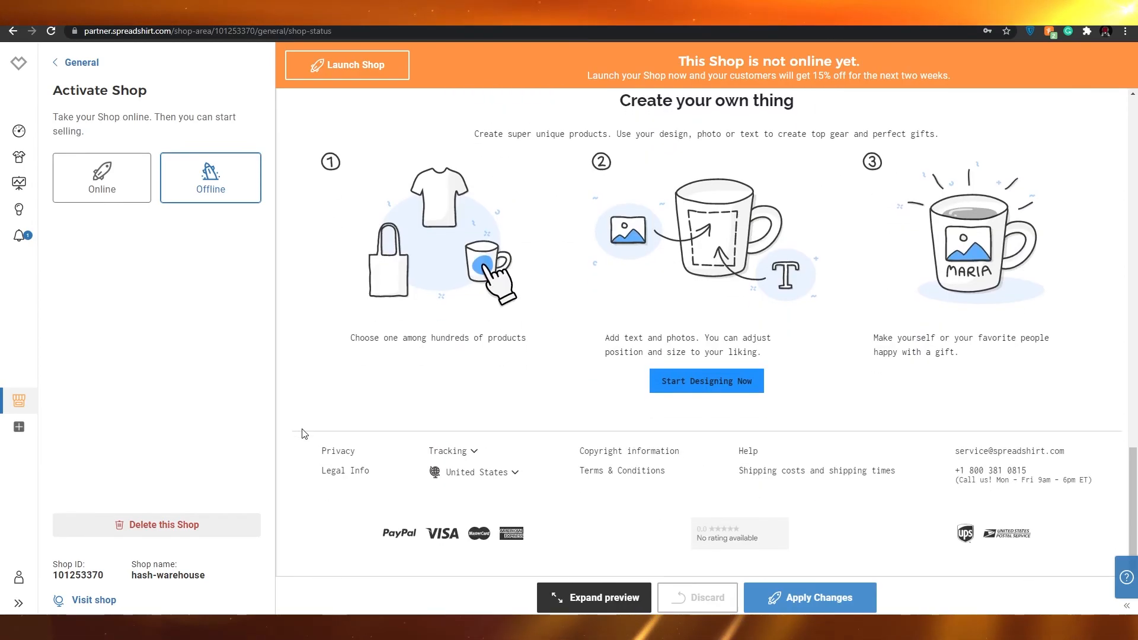
{"action": "scroll", "coordinate": [304, 430], "scroll_direction": "up", "scroll_amount": 17}
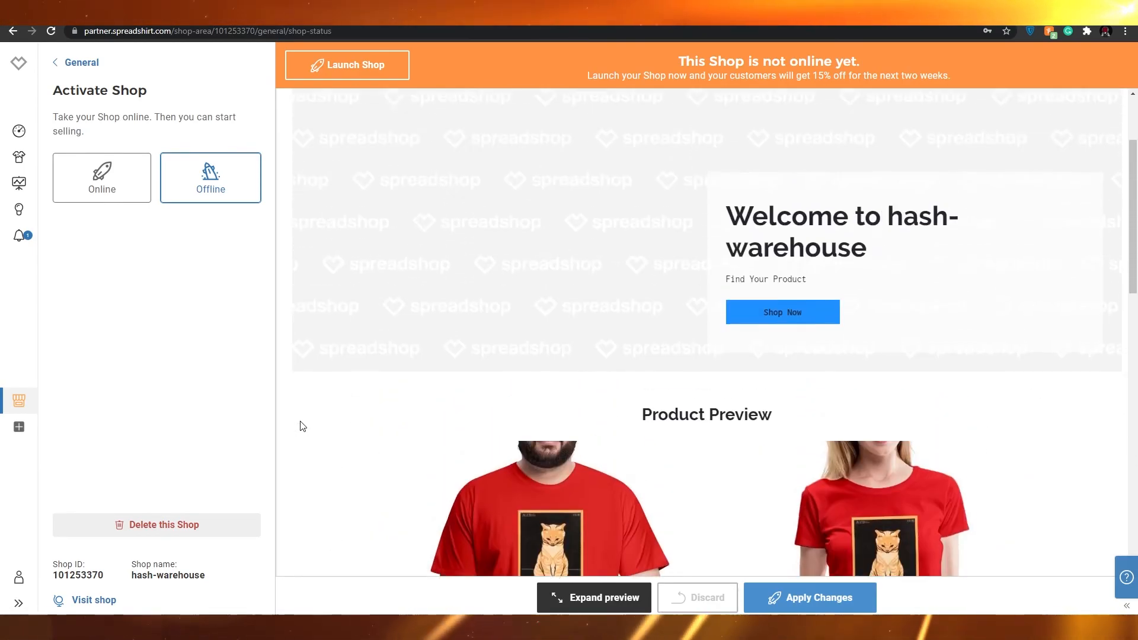
{"action": "scroll", "coordinate": [302, 426], "scroll_direction": "down", "scroll_amount": 4}
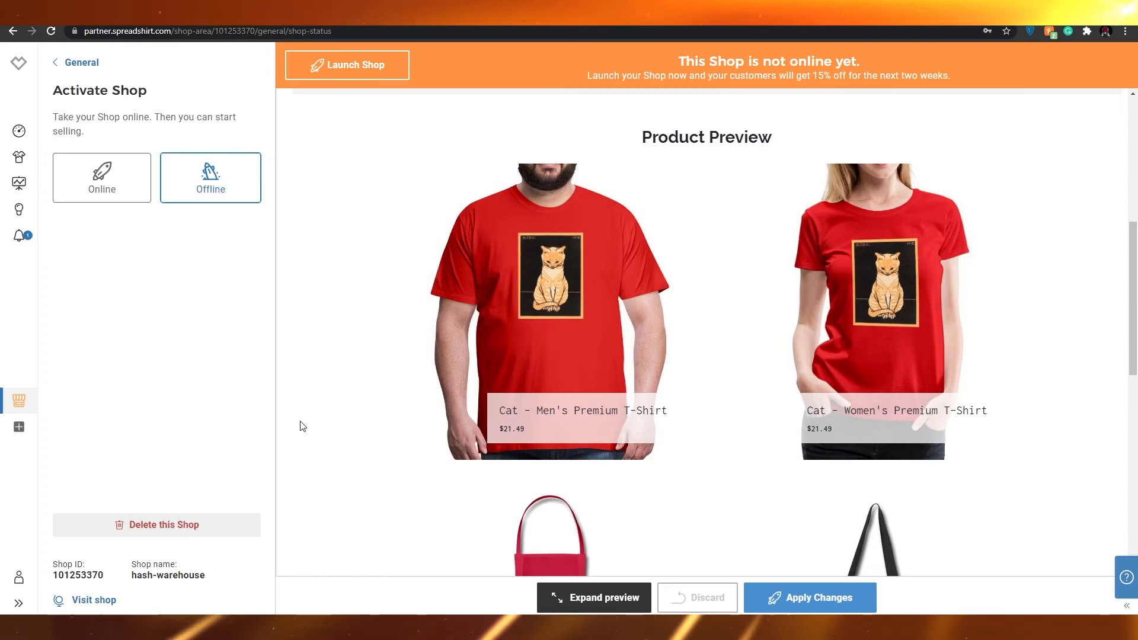